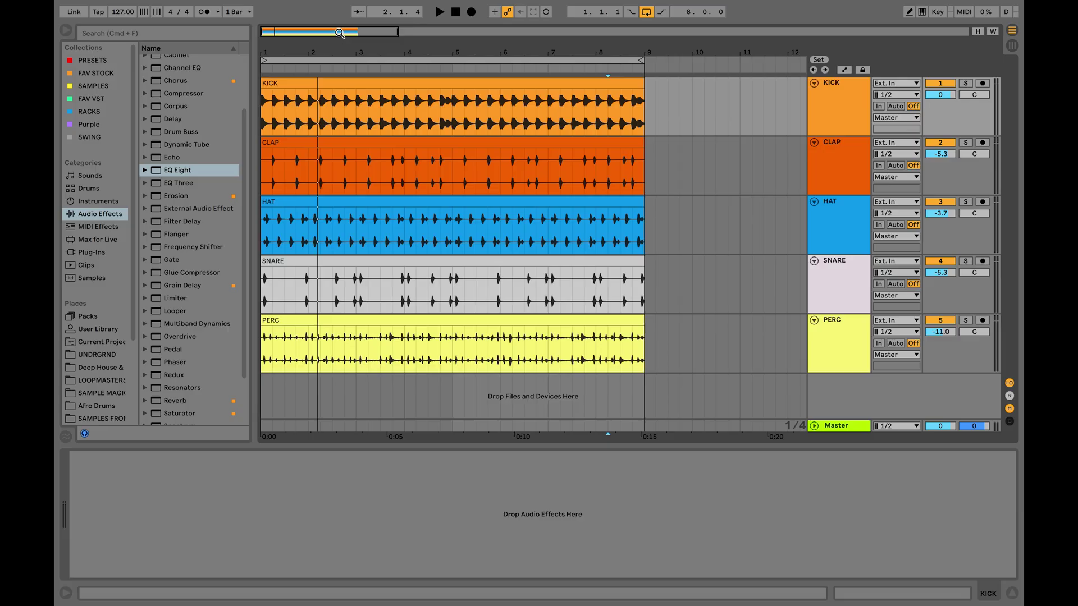
- Play the eight-bar drum loop from the start to hear it unprocessed, and stop playback
drag(340, 33, 391, 169)
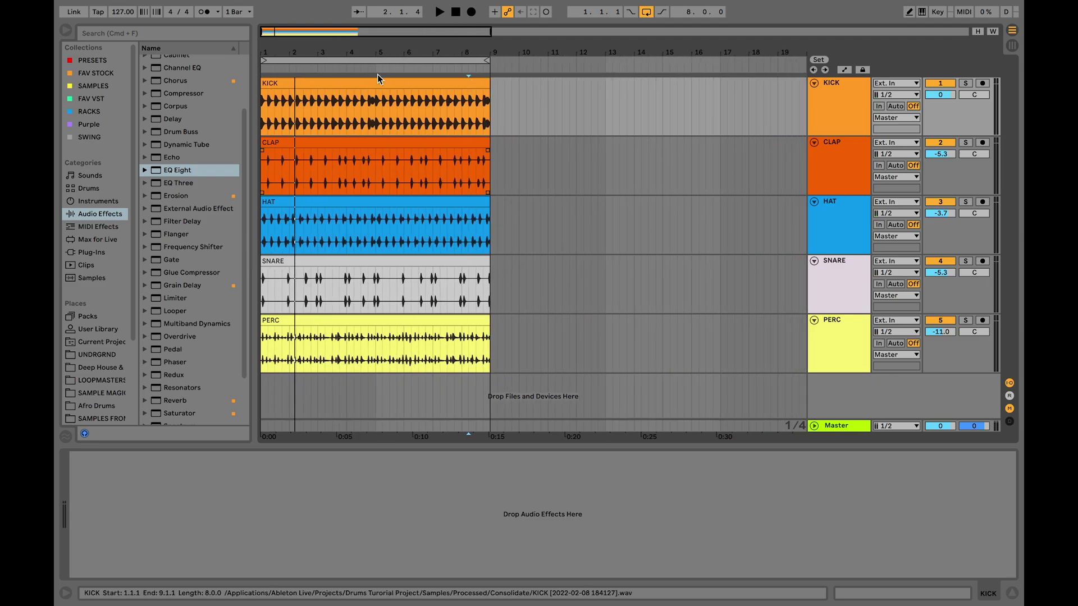
drag(369, 33, 370, 42)
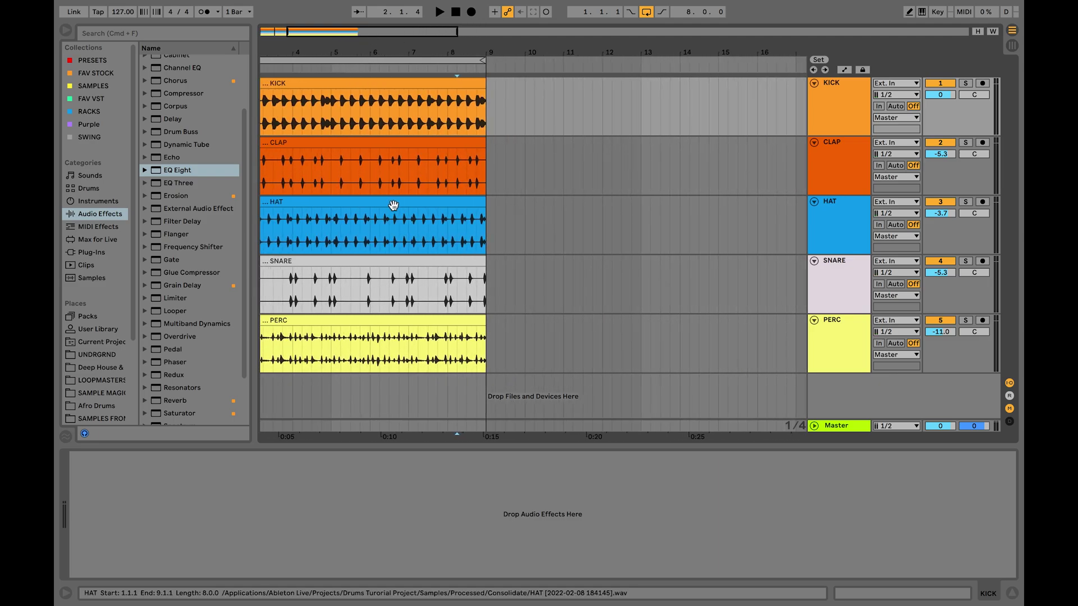
scroll(393, 205, left, 5)
click(457, 16)
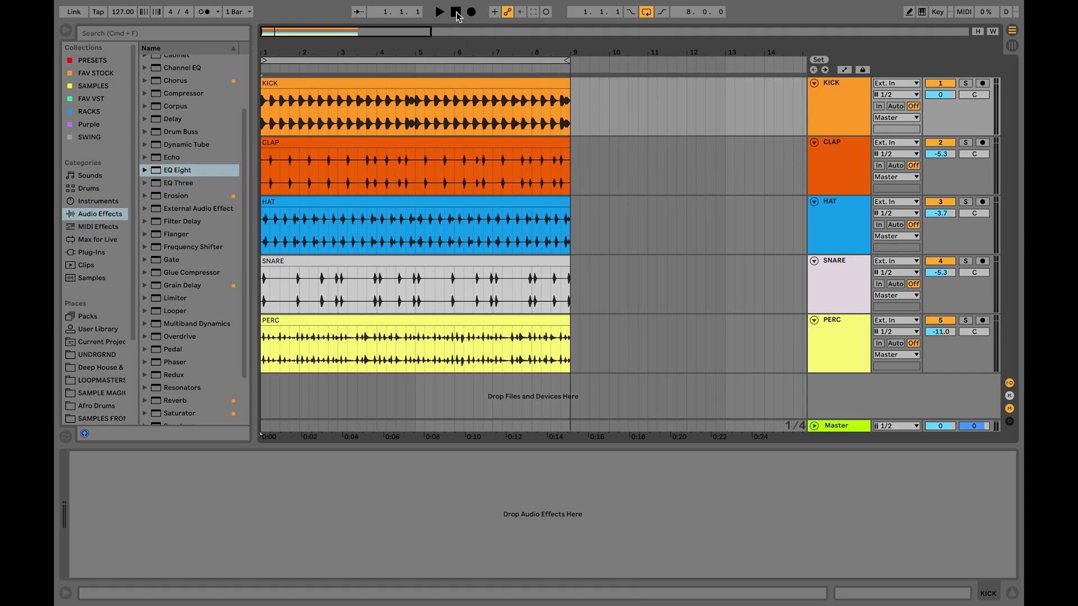
click(440, 11)
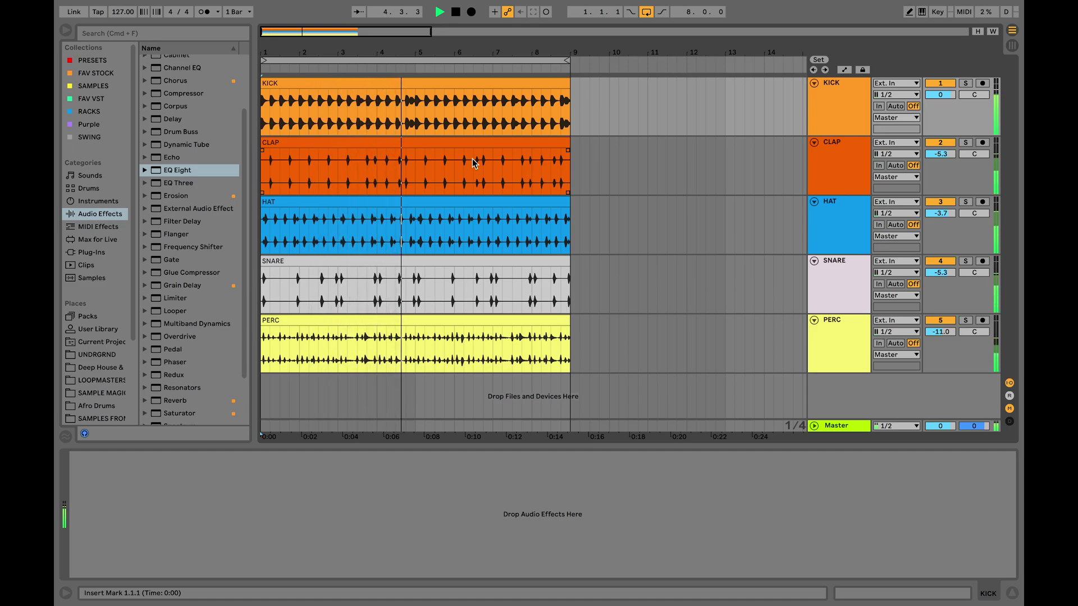
key(space)
- Group the KICK, CLAP, HAT, SNARE and PERC tracks together
click(821, 122)
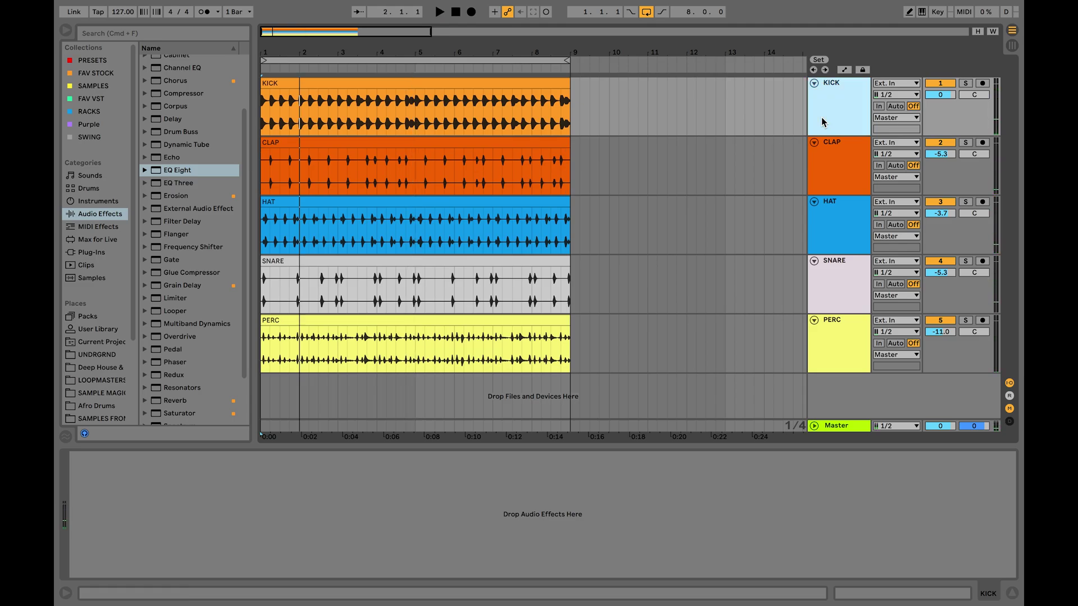
click(832, 148)
click(828, 220)
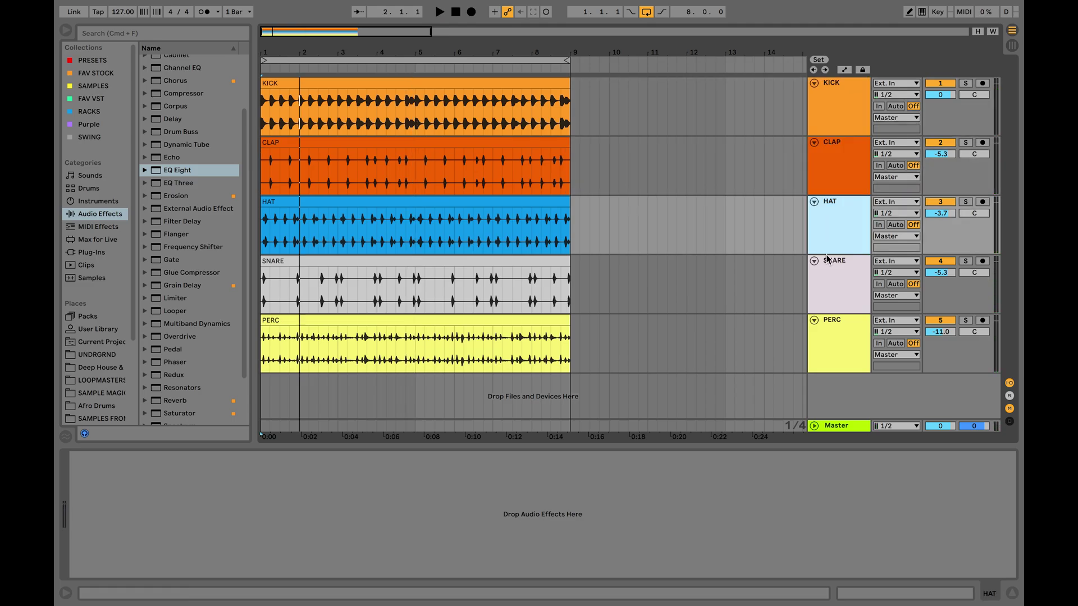
super+click(840, 114)
super+click(839, 168)
super+click(834, 286)
super+click(833, 331)
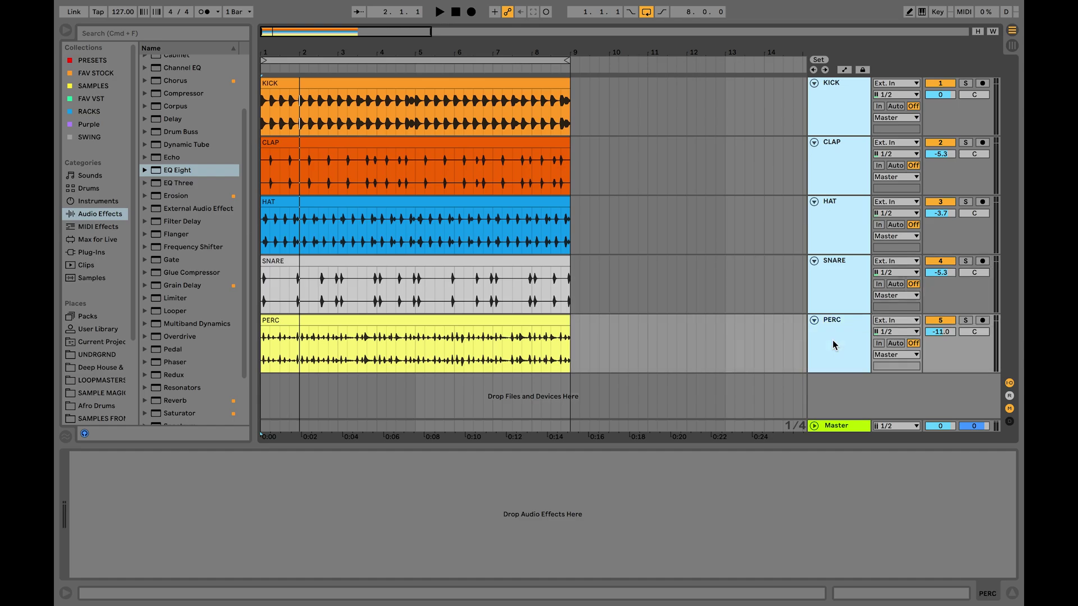
key(super+g)
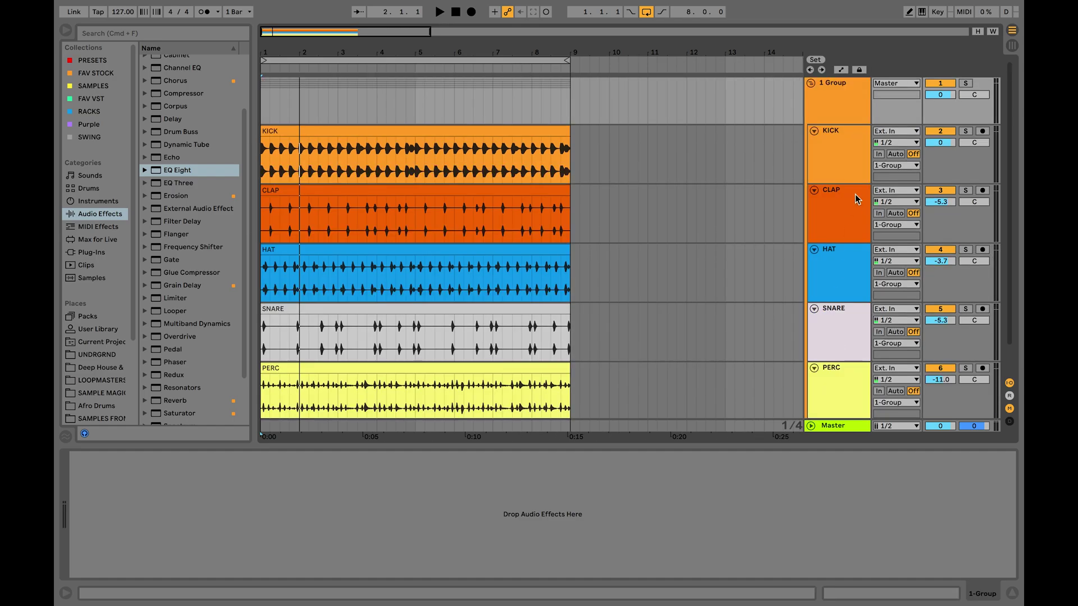
- Rename the new group track as DRUMS
right_click(832, 114)
click(857, 143)
text(DRUMS)
key(Return)
- Add a Glue Compressor to the DRUMS group and adjust its attack
scroll(198, 274, up, 2)
scroll(197, 319, down, 1)
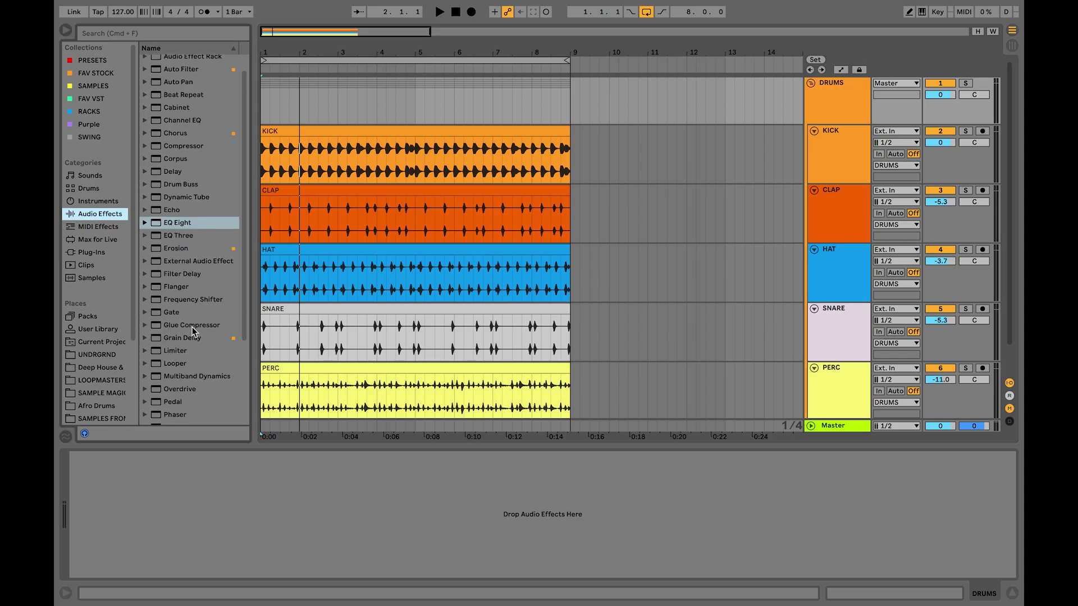
click(192, 325)
key(Return)
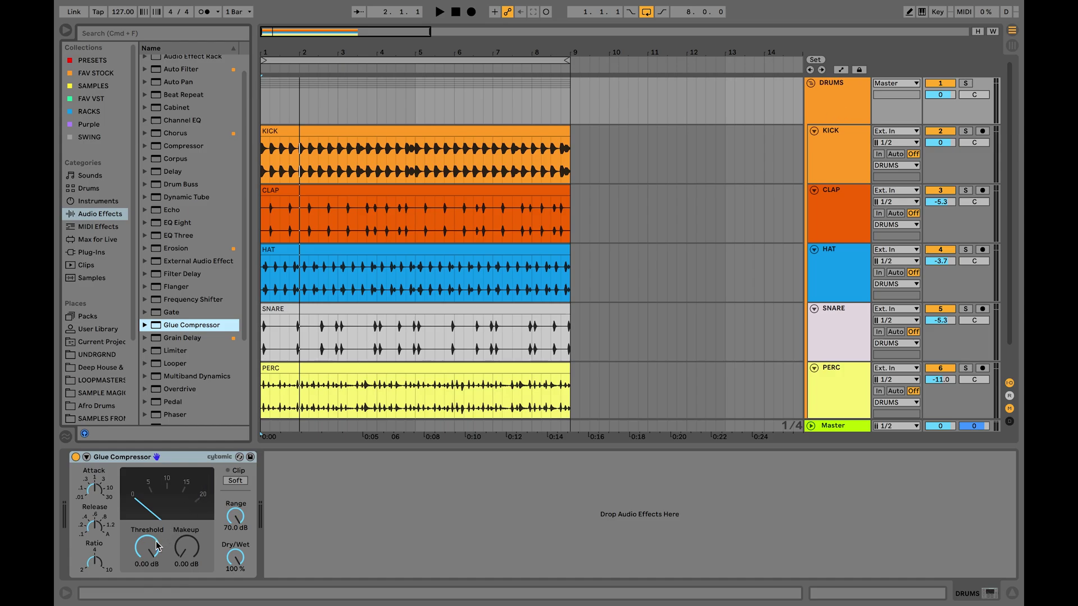
click(100, 494)
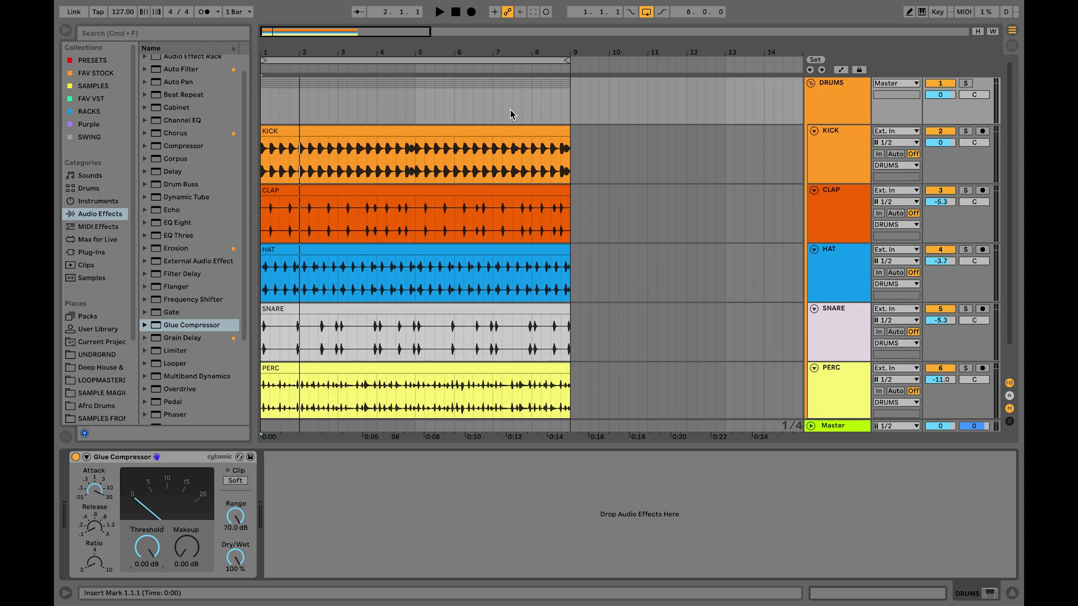
- Lower the Glue Compressor's threshold to -5.71 dB during playback, comparing the drums with the compressor bypassed and active
key(space)
mouse_move(156, 549)
mouse_down()
mouse_move(155, 578)
mouse_move(156, 569)
mouse_up()
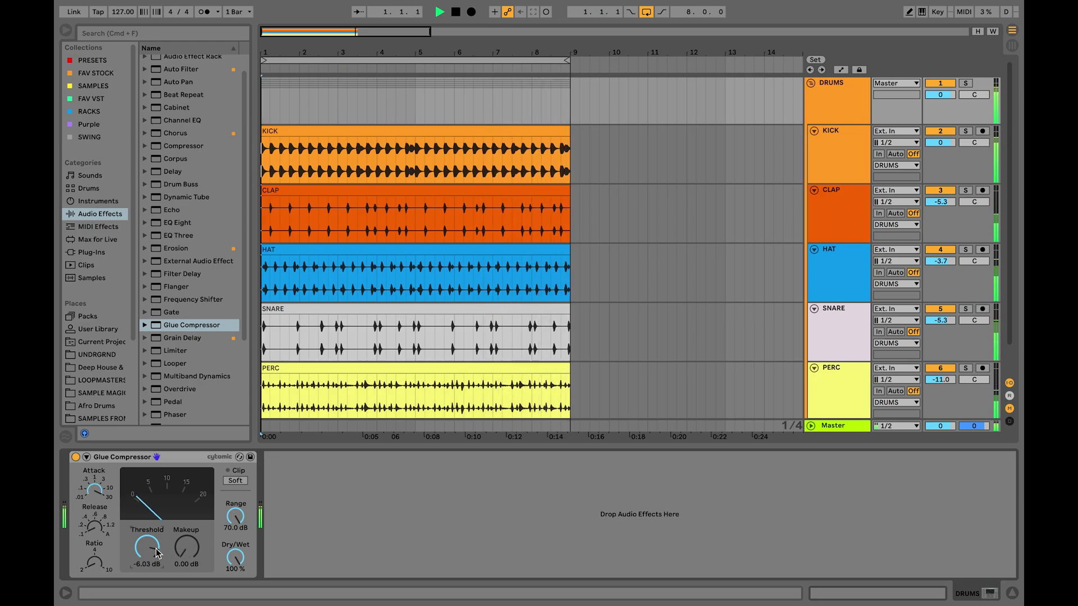
click(75, 457)
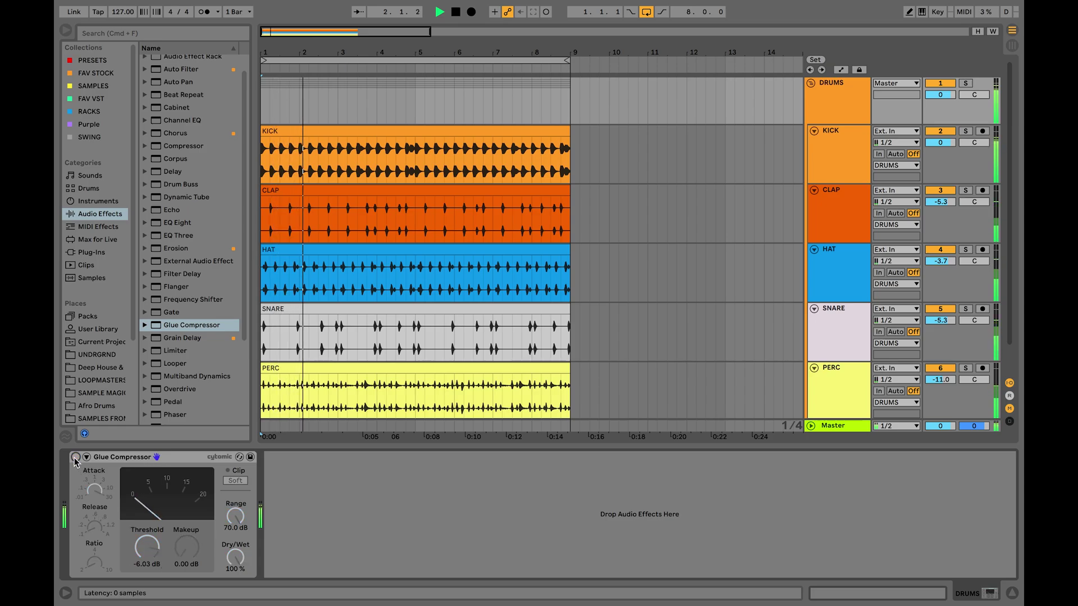
click(75, 458)
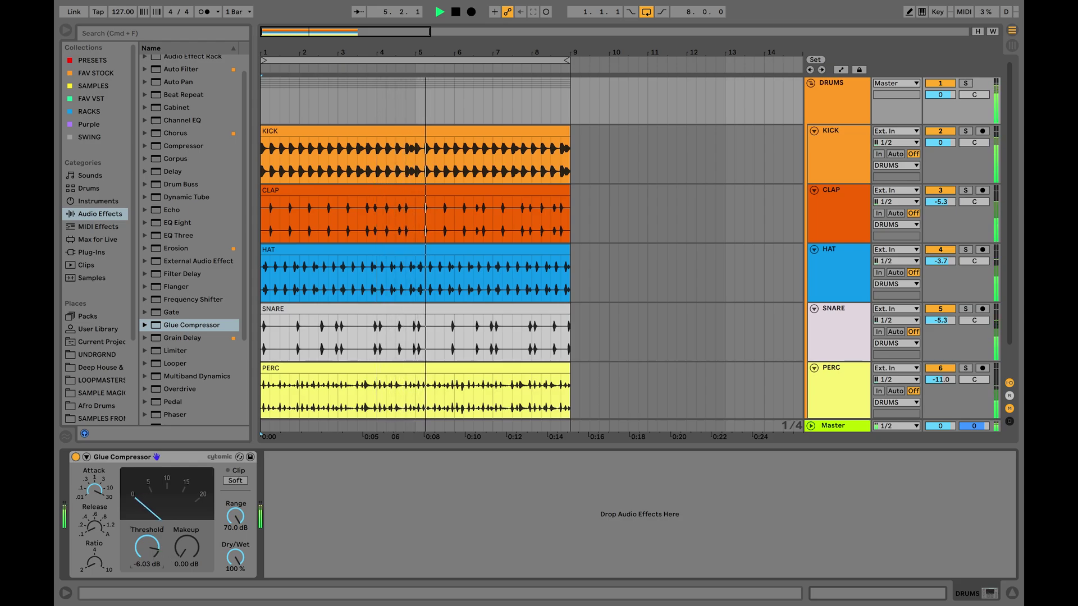
drag(155, 553, 155, 549)
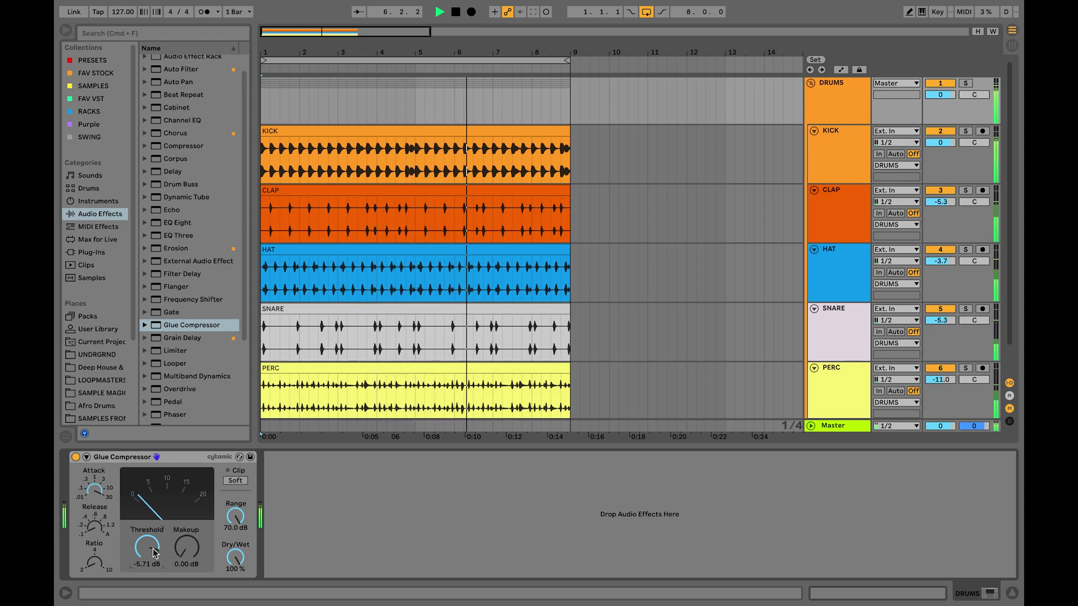
key(space)
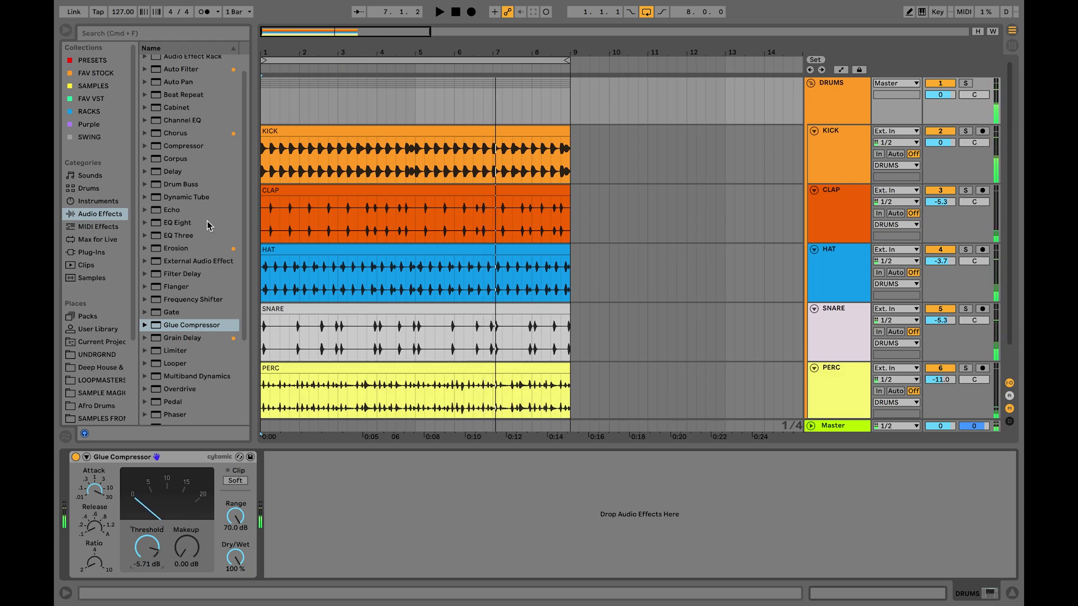
- Load the Saturator preset A Bit Warmer after the Glue Compressor on the DRUMS group
scroll(208, 225, down, 5)
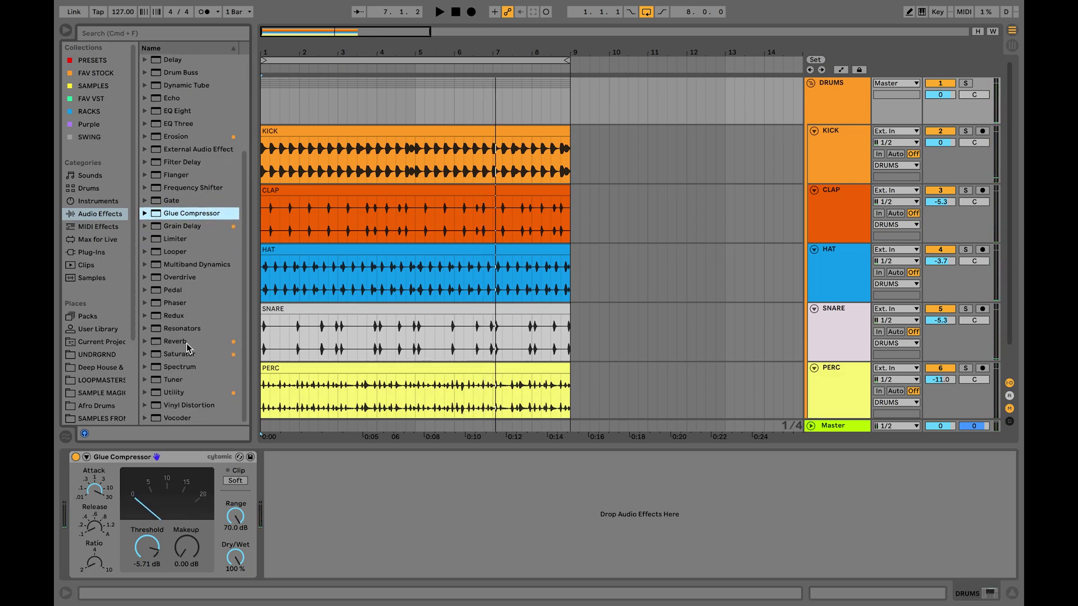
click(145, 355)
click(193, 365)
click(192, 326)
click(188, 303)
drag(191, 279, 370, 506)
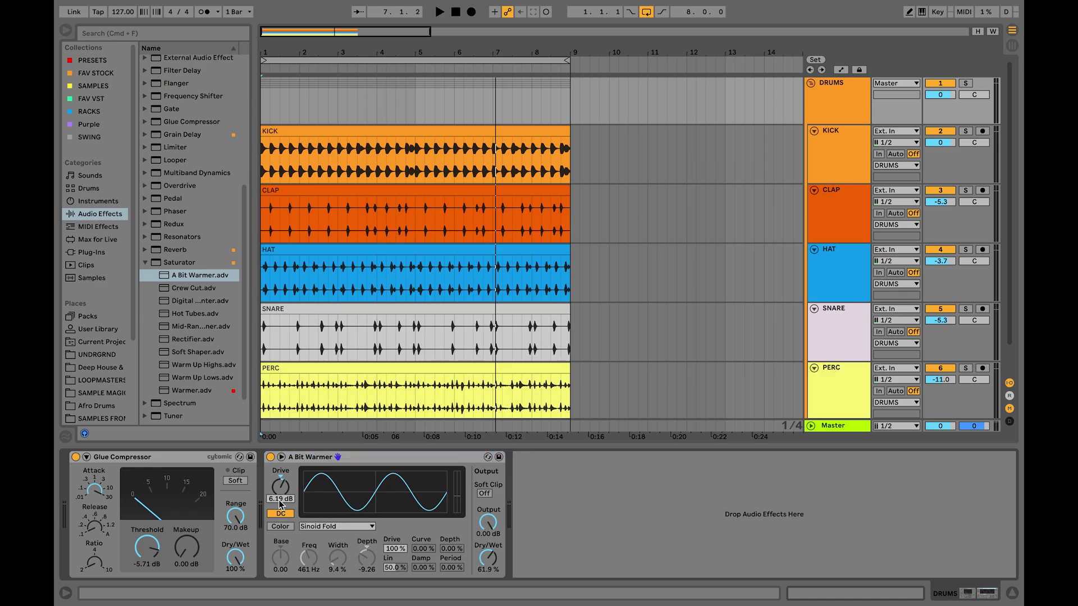
- Set the A Bit Warmer saturator's drive to 3 dB and its output to -5 dB
text(3)
key(Return)
click(490, 535)
text(-5)
key(Return)
- Play the loop from the start in the Session View mixer and compare levels with the saturator bypassed and active
key(Home)
key(space)
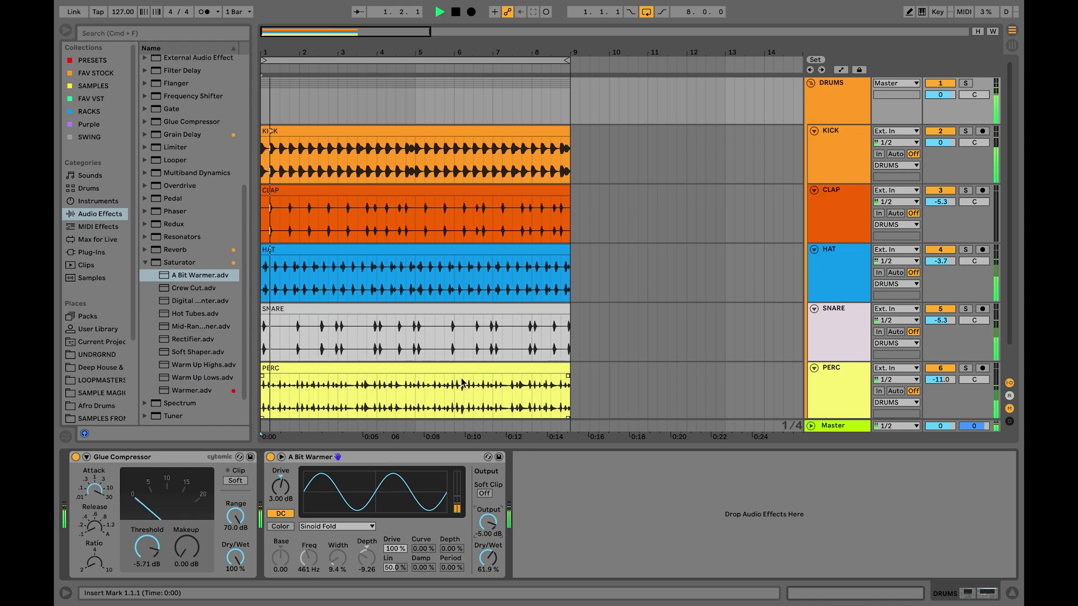
key(Tab)
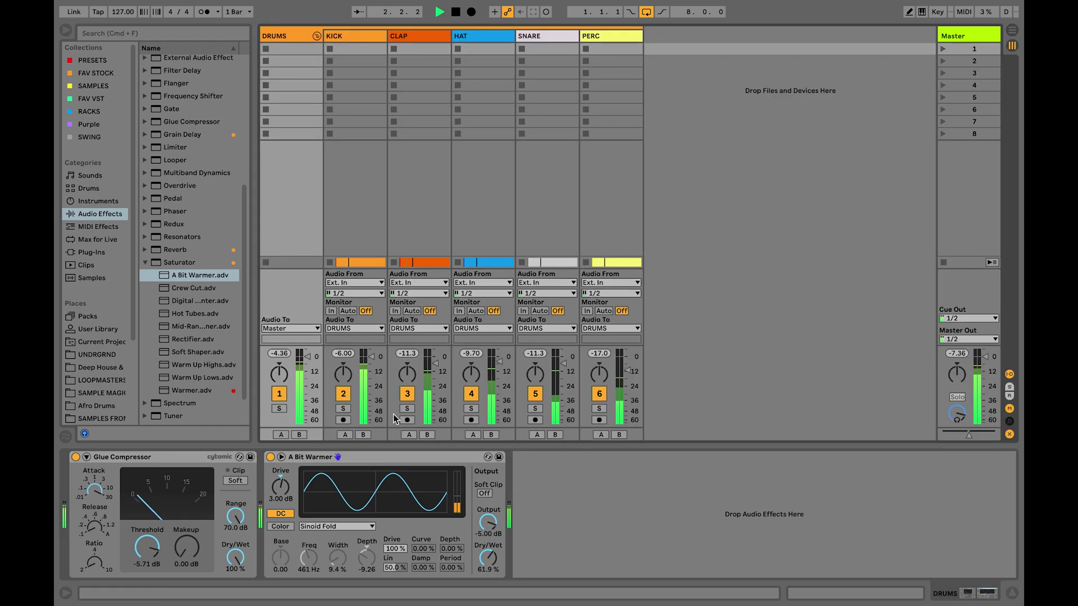
click(270, 457)
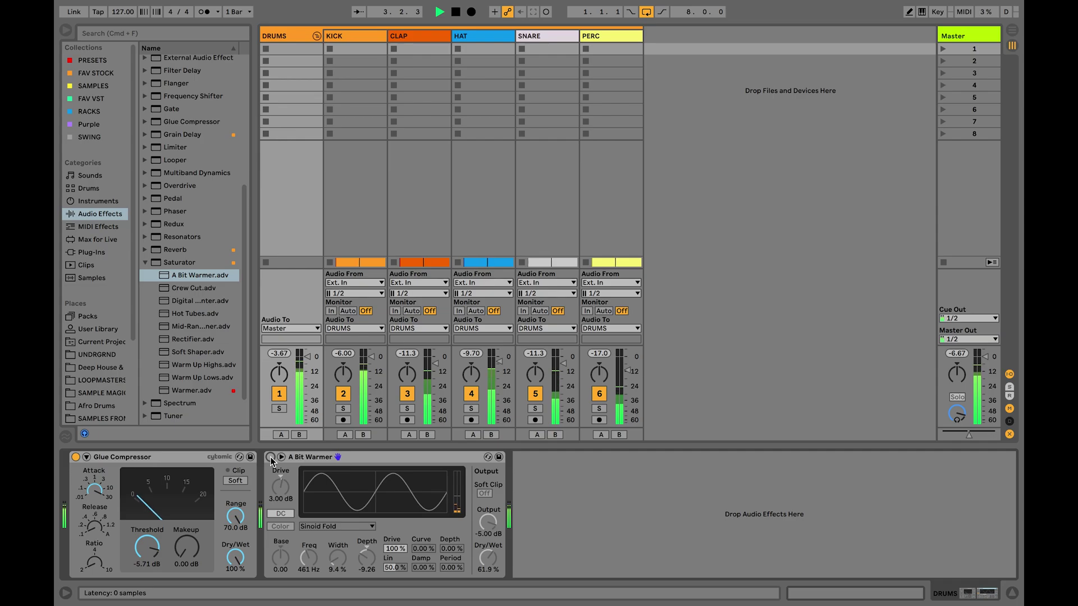
click(270, 457)
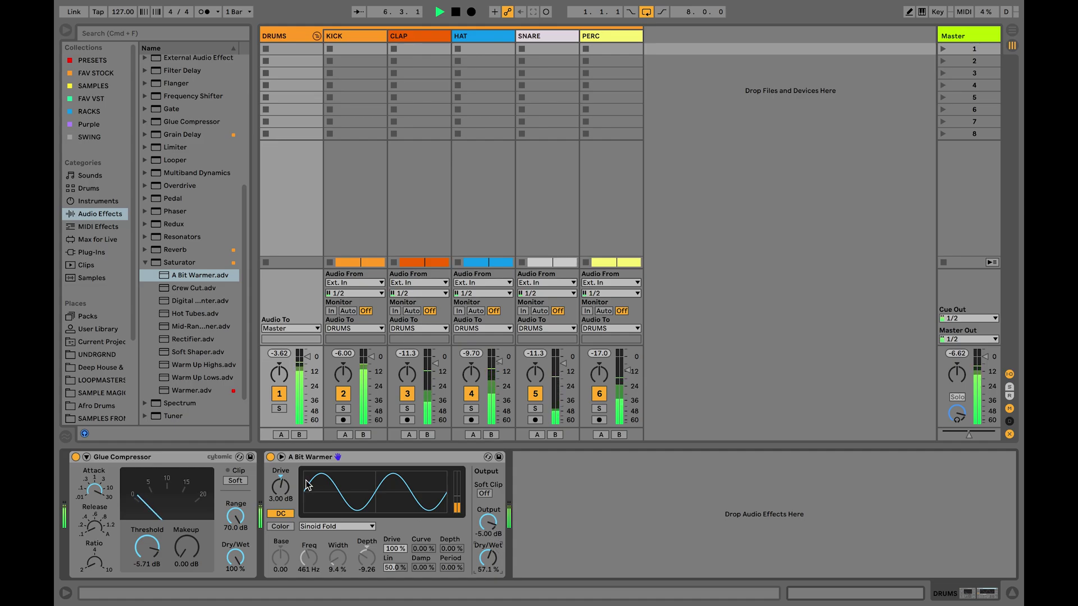
click(270, 458)
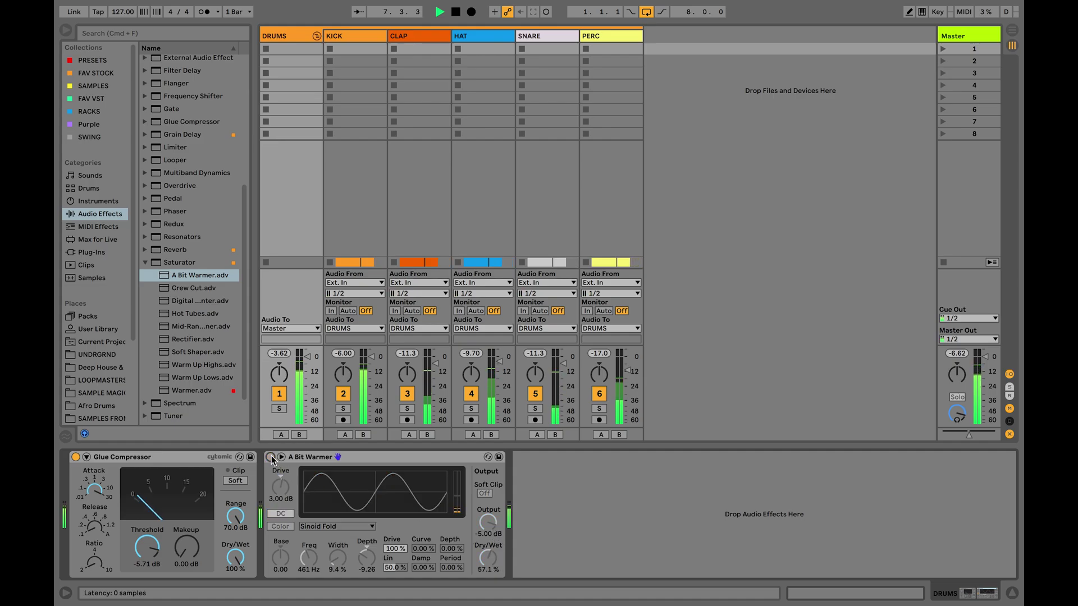
click(270, 457)
- Set the saturator's Dry/Wet to 60% and output to -6 dB, comparing the drums with it bypassed and active
click(487, 569)
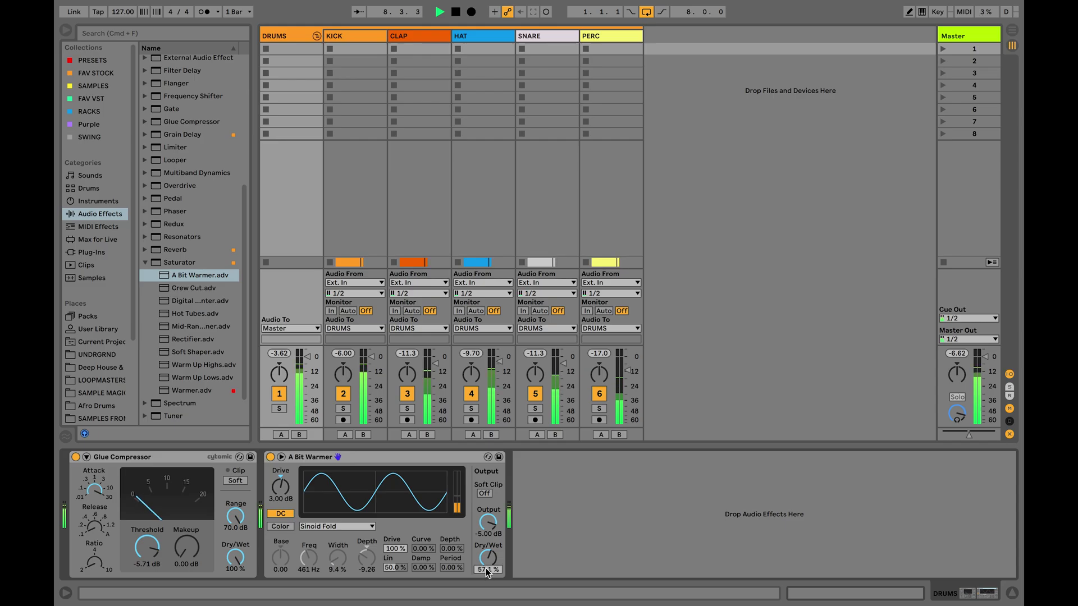
text(60)
key(Return)
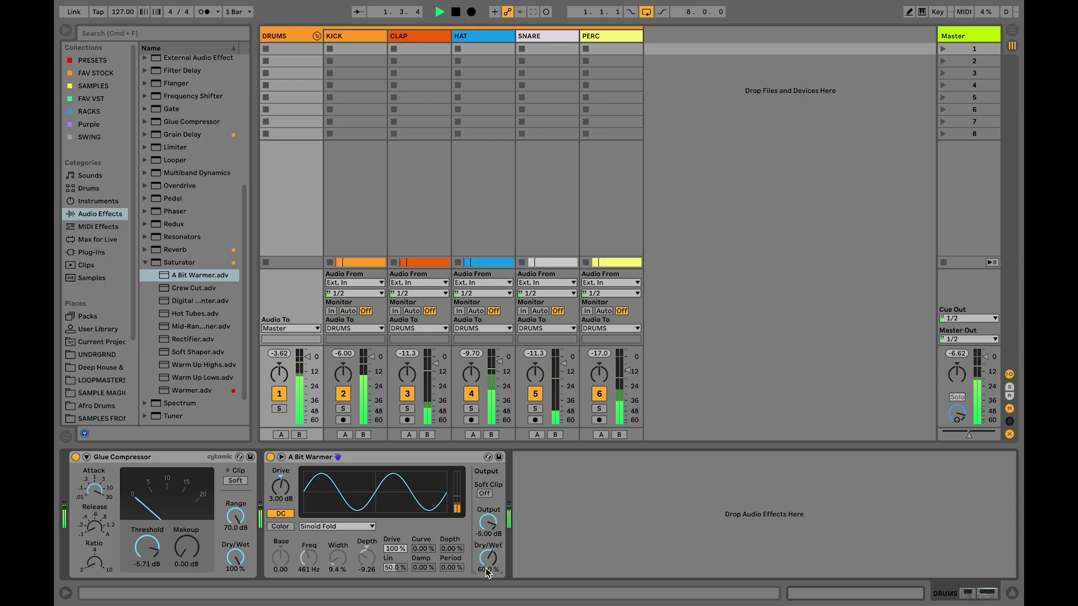
click(489, 524)
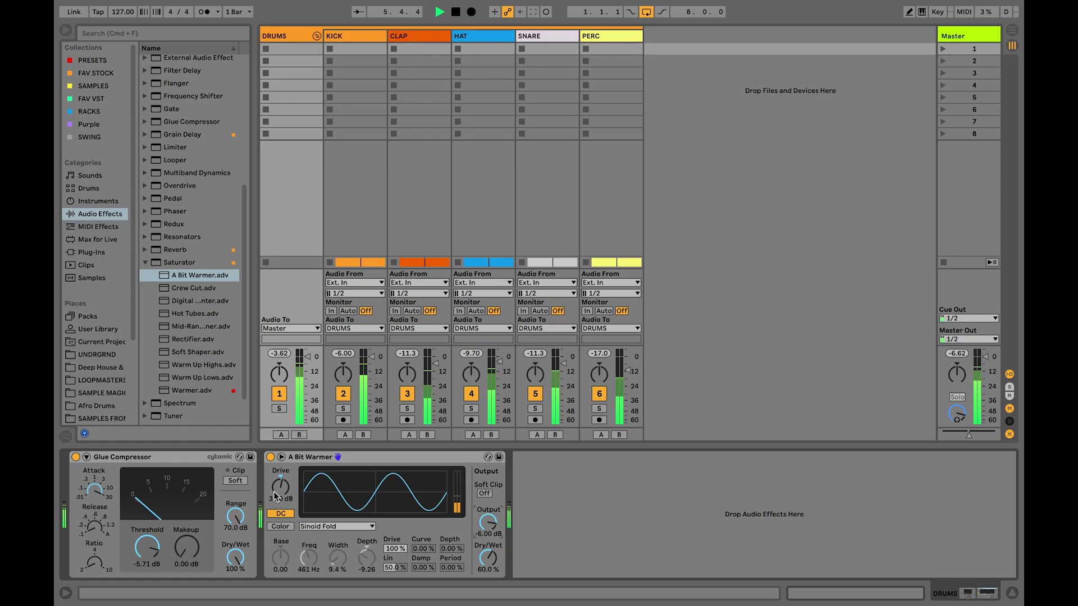
click(270, 457)
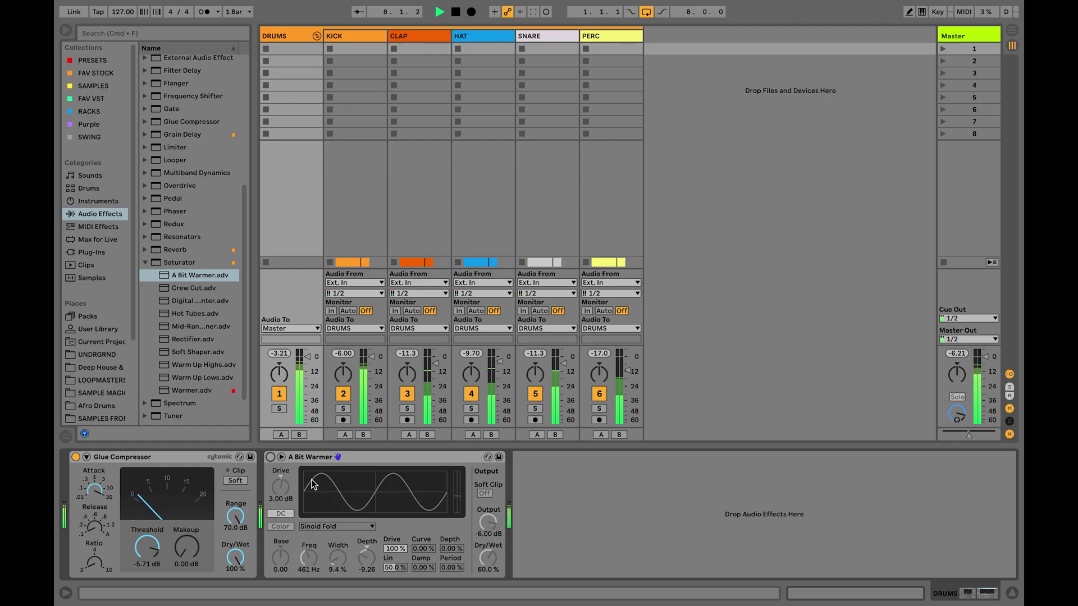
click(270, 457)
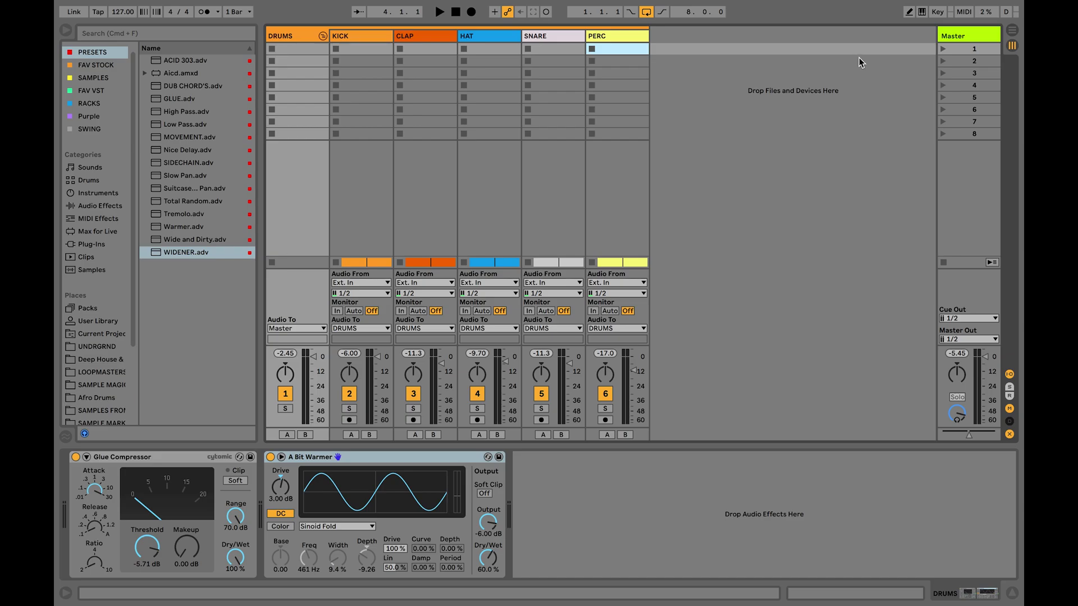
- Insert a return track and rename it FATTNESS
right_click(889, 55)
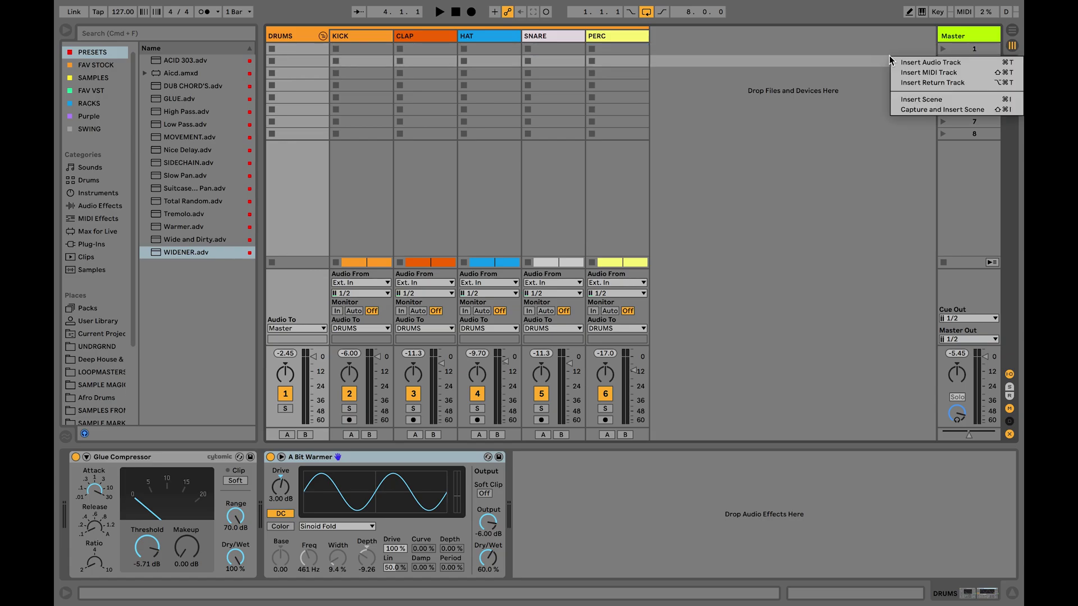
click(915, 83)
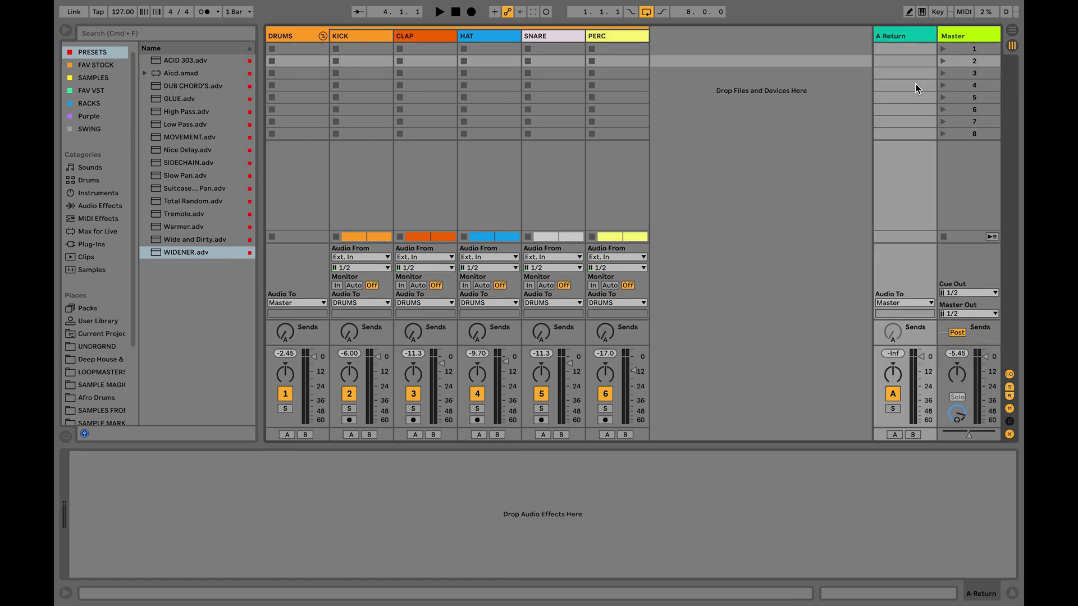
right_click(909, 38)
click(809, 62)
text(FATTNESS)
key(Return)
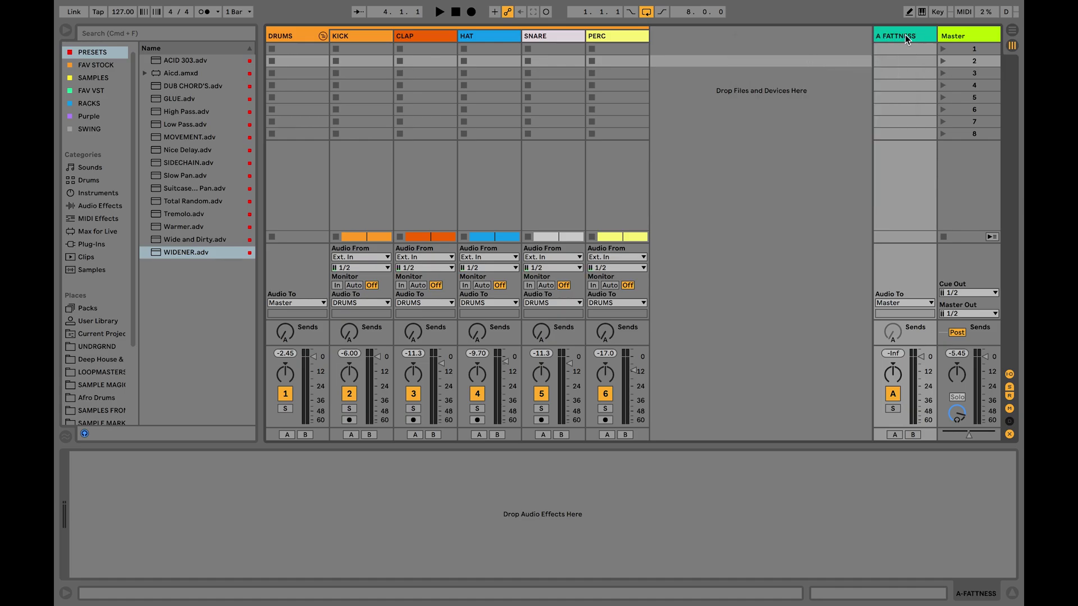
- Audition the DRUMS group's send to the FATTNESS return during playback, and stop
click(285, 332)
key(space)
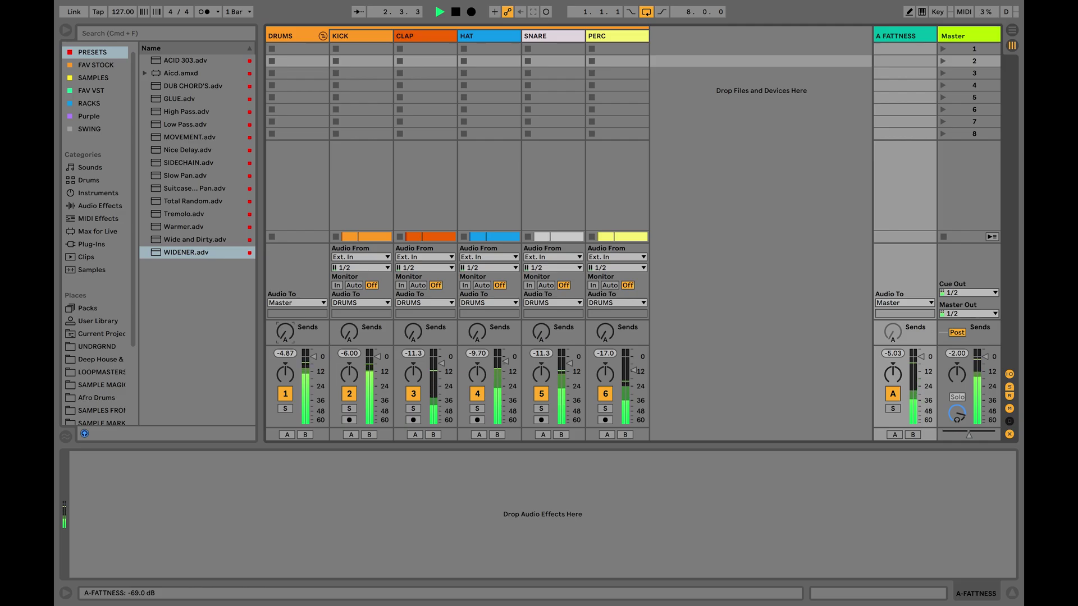
key(space)
- Load the Saturator preset A Bit Warmer from the audio effects onto the FATTNESS return track
click(896, 38)
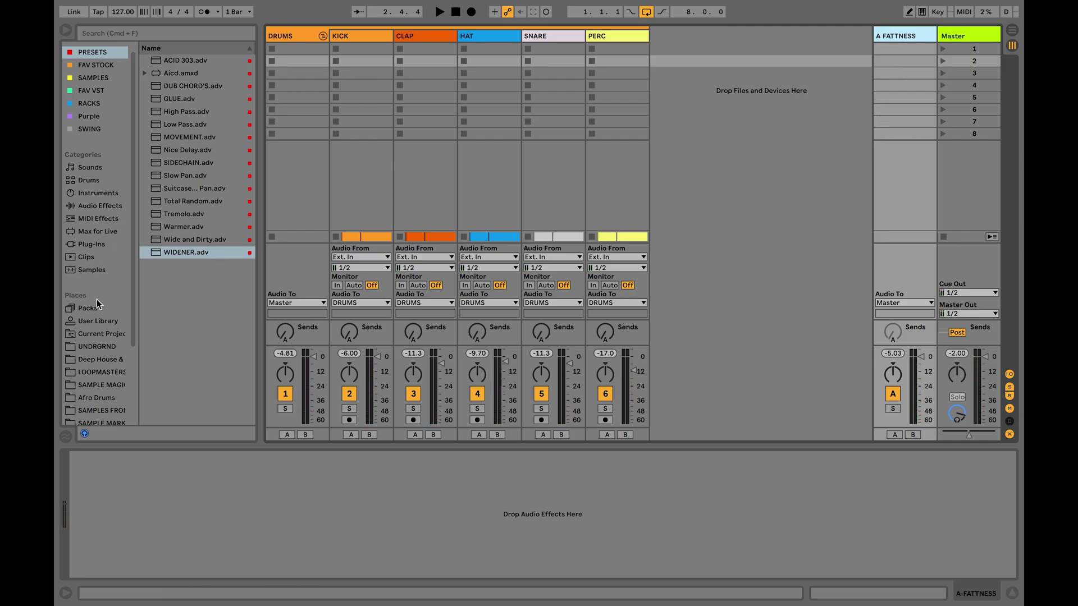
scroll(97, 298, down, 3)
scroll(101, 207, down, 1)
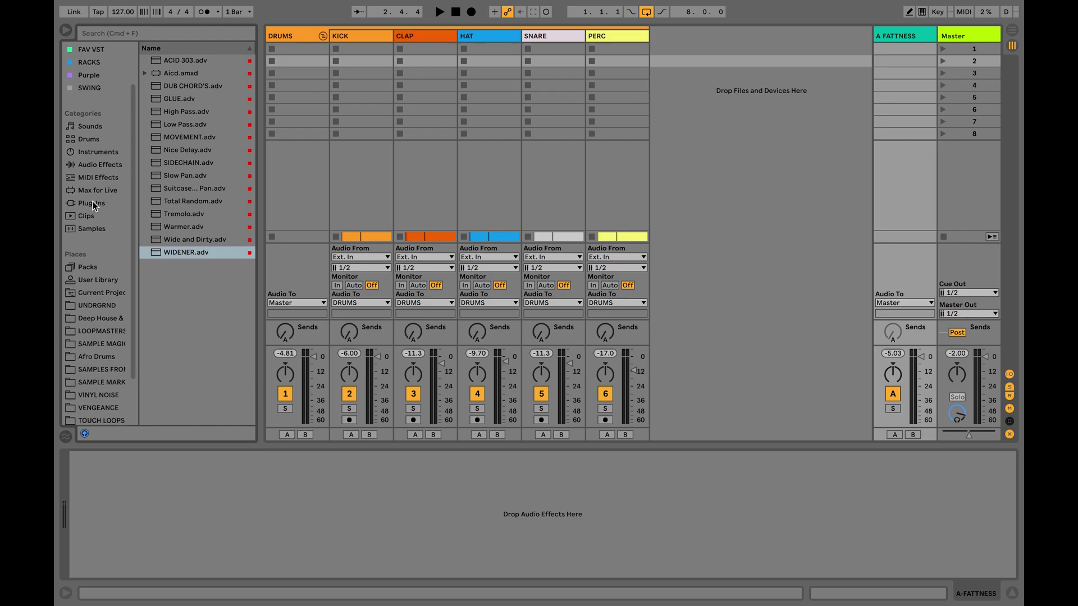
click(99, 167)
scroll(221, 215, down, 5)
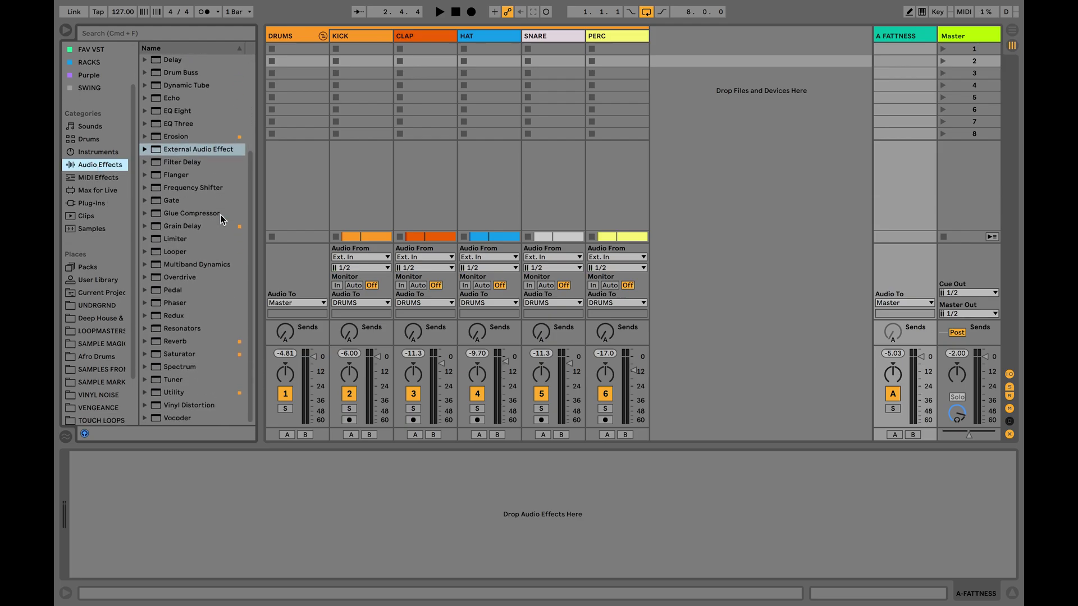
click(147, 358)
click(144, 355)
drag(189, 368, 888, 37)
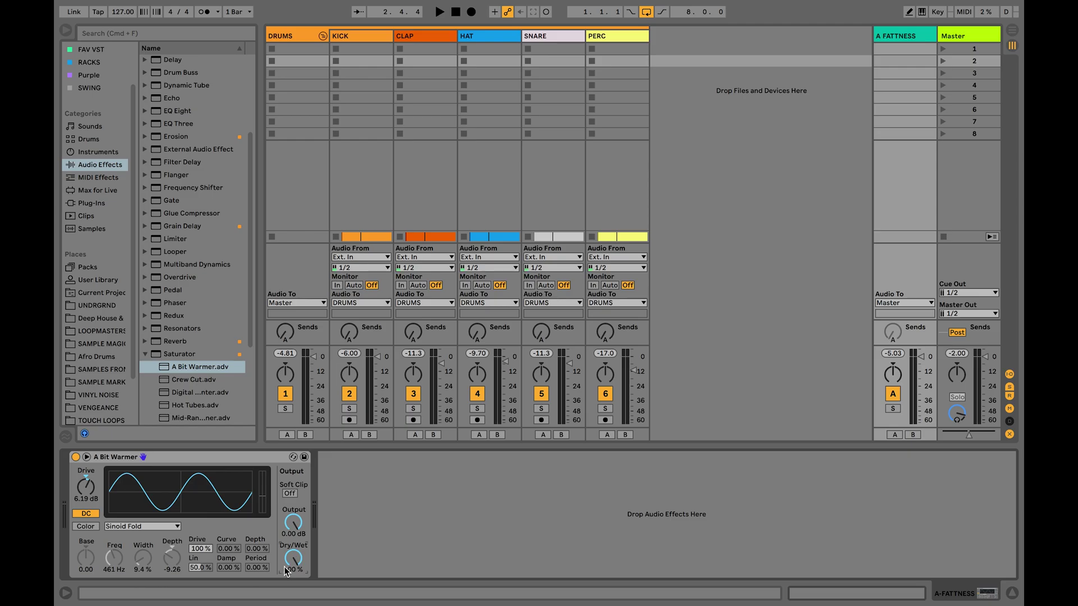
- Solo FATTNESS during playback with the DRUMS send fully up, and set the saturator's output to -15.1 dB and drive to 16.3 dB
key(space)
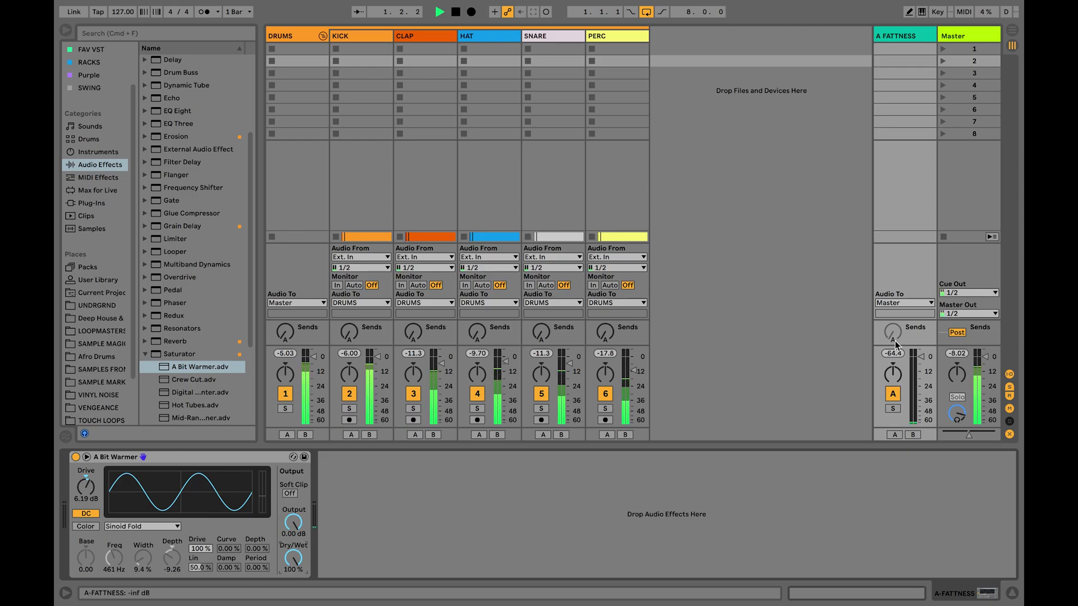
click(893, 408)
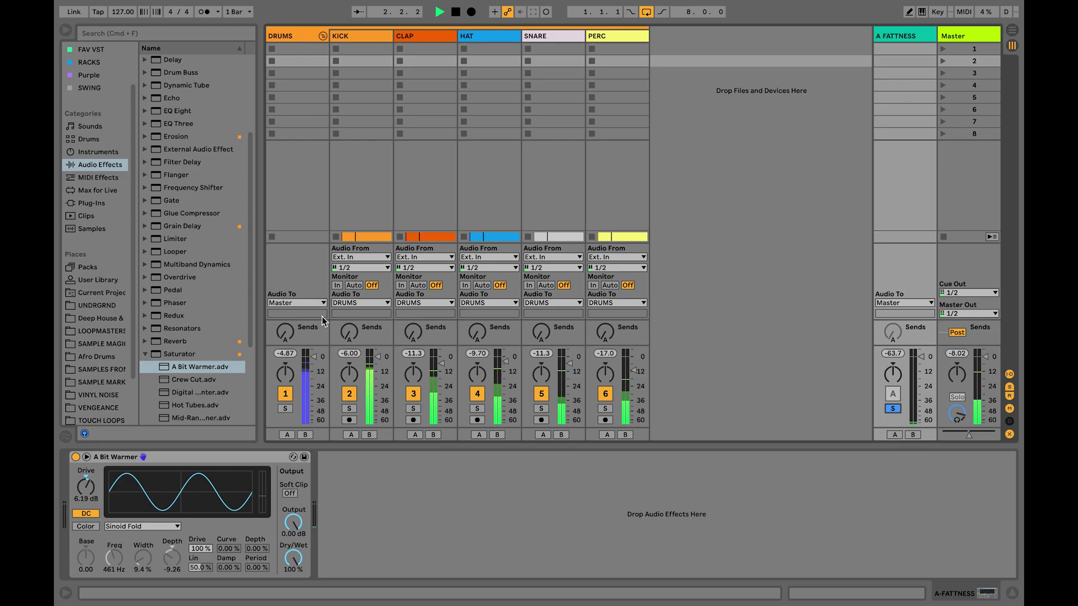
drag(285, 332, 285, 291)
drag(304, 522, 304, 545)
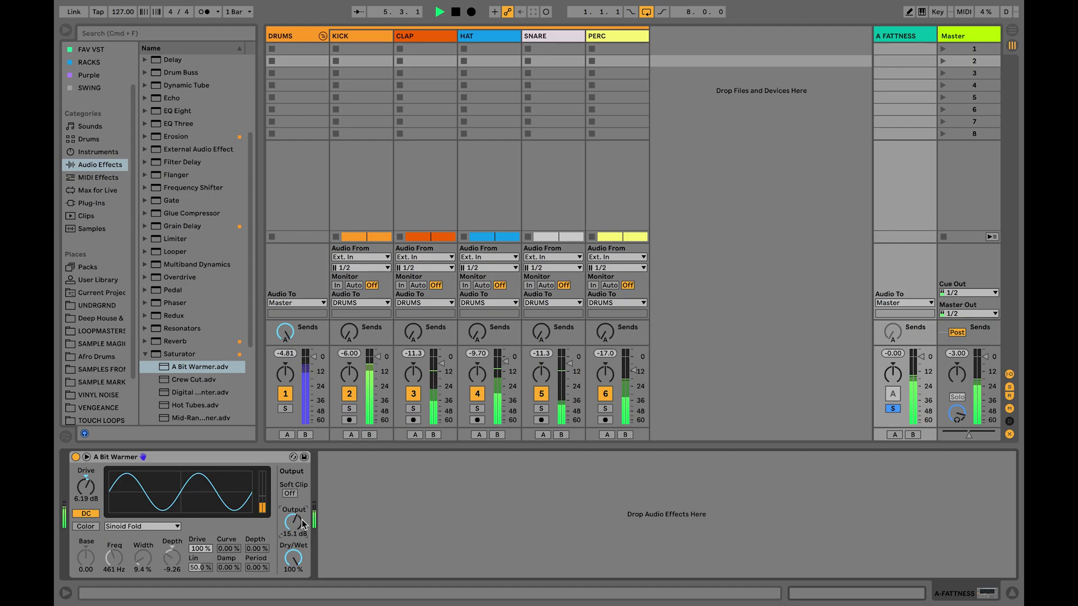
drag(86, 486, 86, 464)
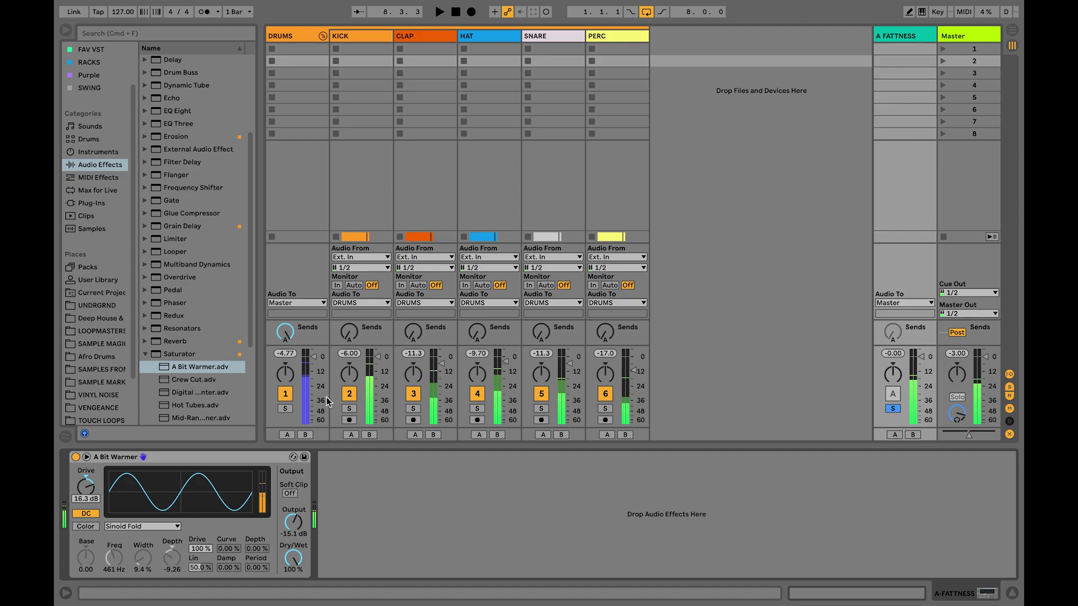
- Add an EQ Eight after the saturator on the FATTNESS return
click(240, 458)
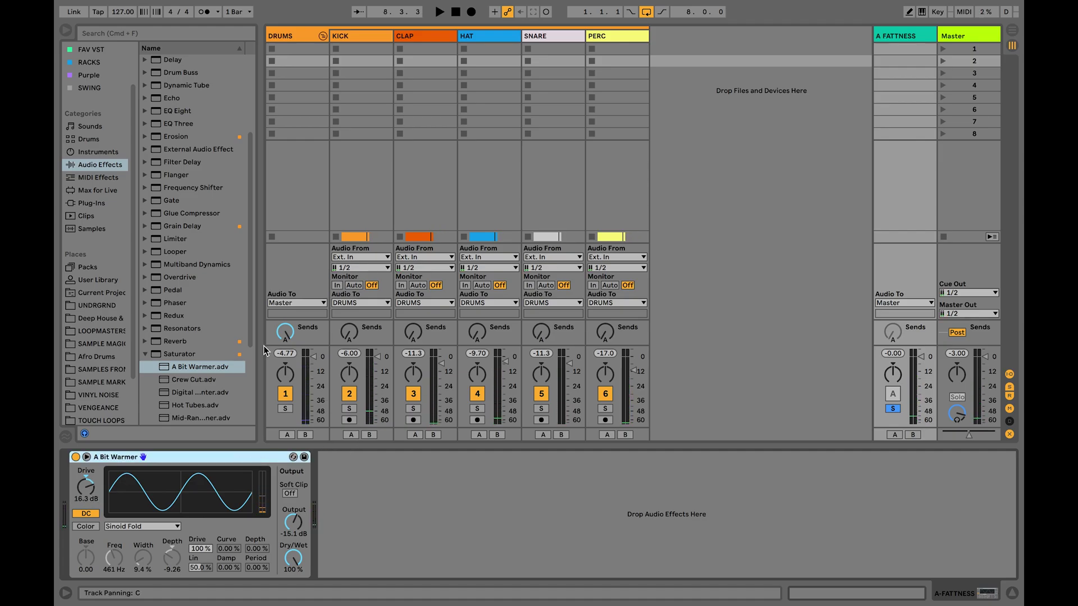
click(147, 353)
scroll(205, 224, up, 5)
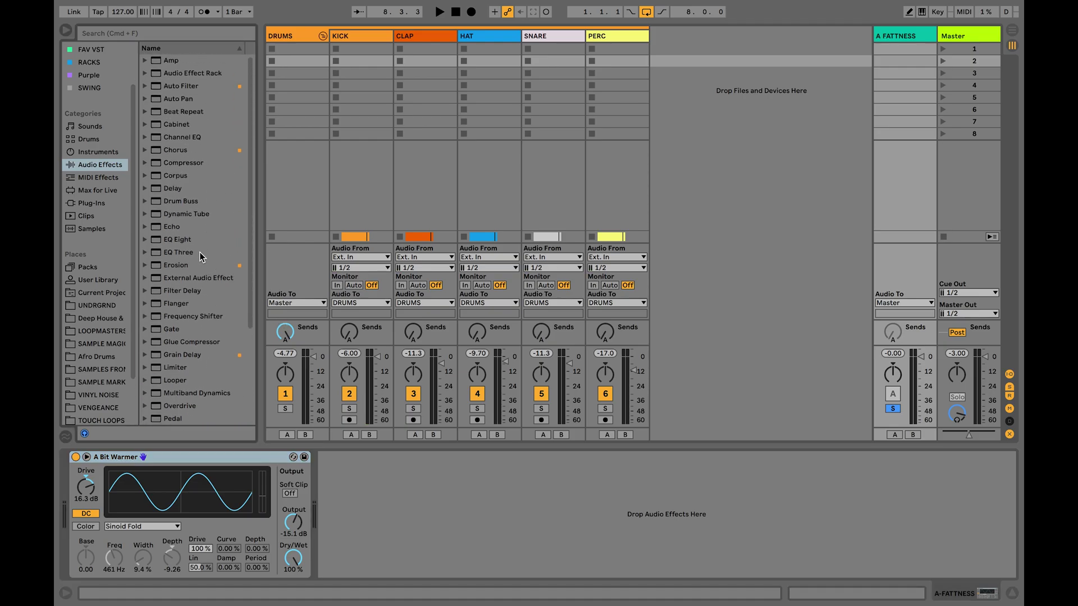
click(179, 240)
drag(331, 410, 405, 506)
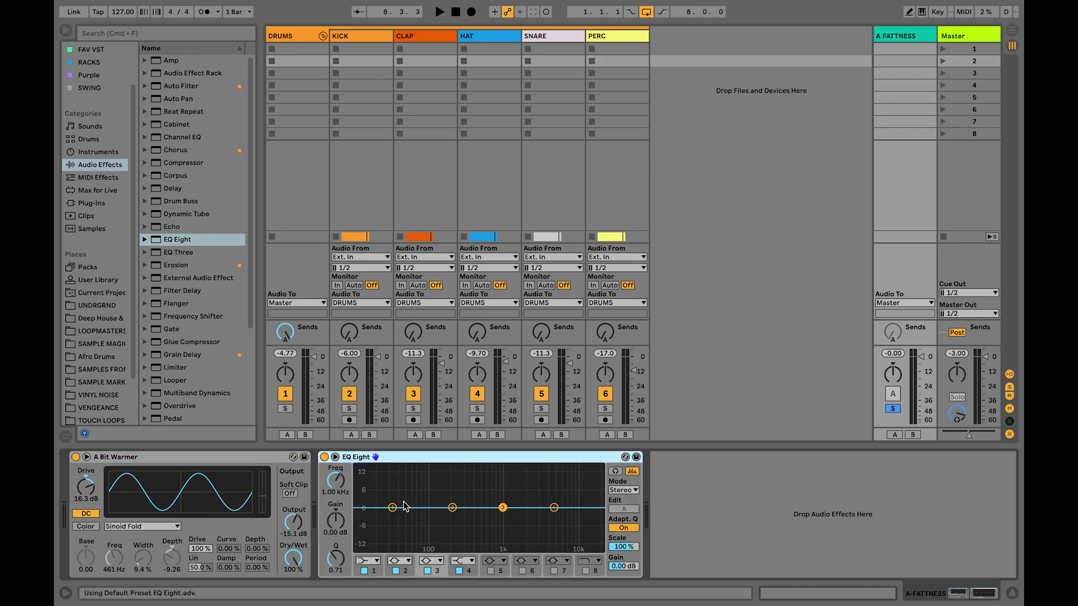
- Make the EQ's first band a low cut at 587 Hz with Q 0.51 during playback, and solo the DRUMS group instead of FATTNESS
click(375, 562)
click(367, 493)
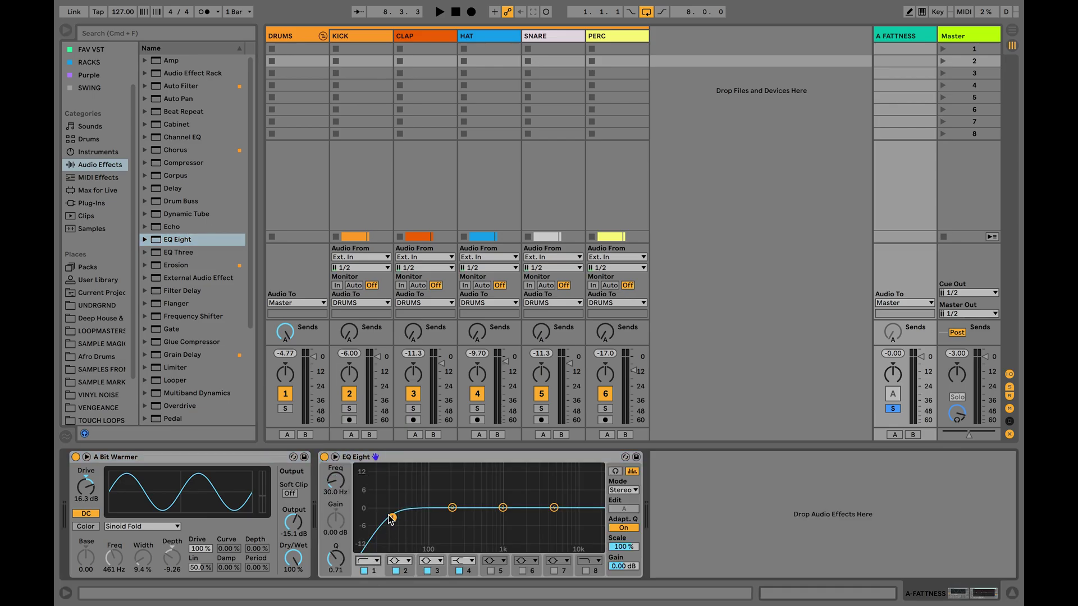
key(space)
drag(392, 516, 486, 523)
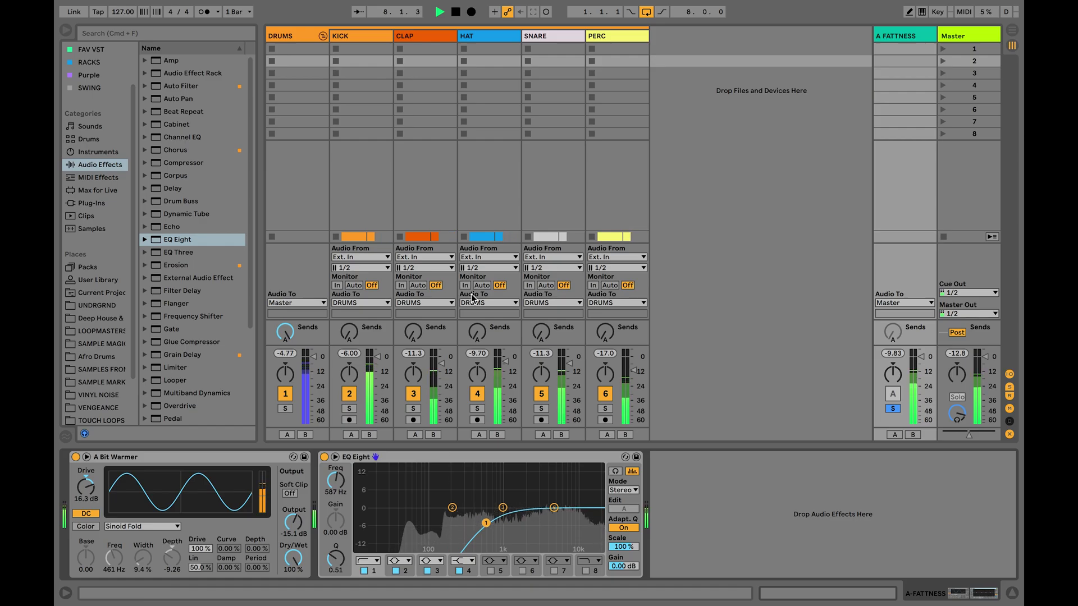
click(285, 408)
key(space)
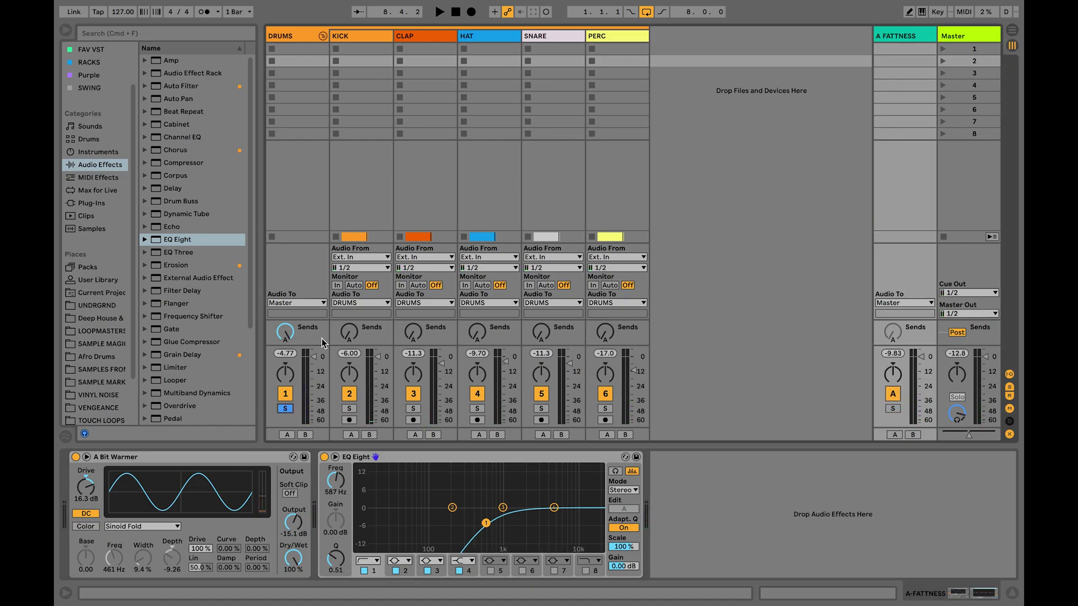
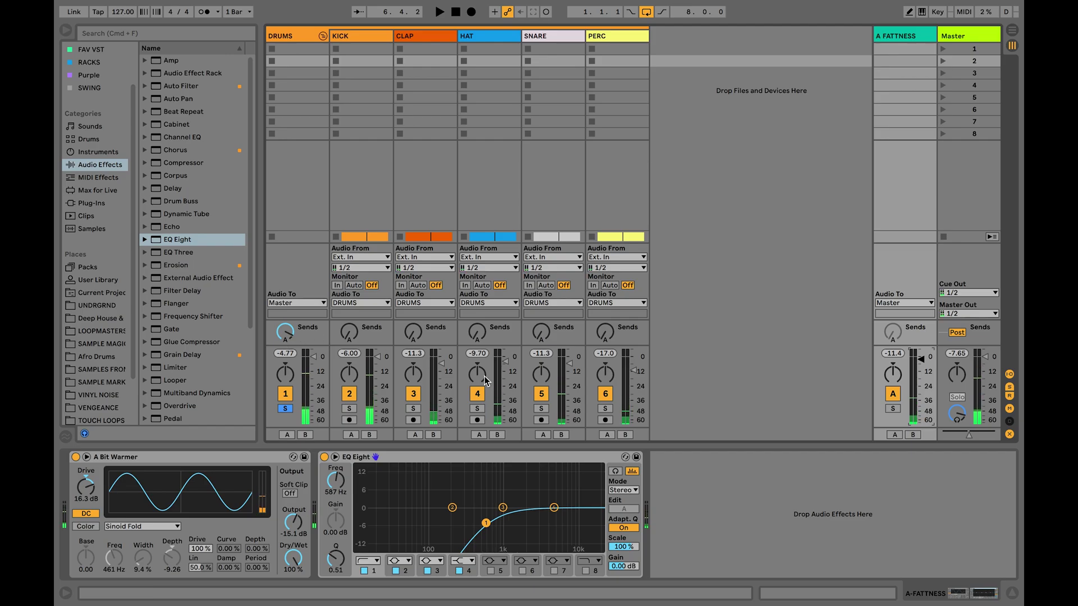
- Insert a second return track and rename it BRIGHTNESS
click(695, 71)
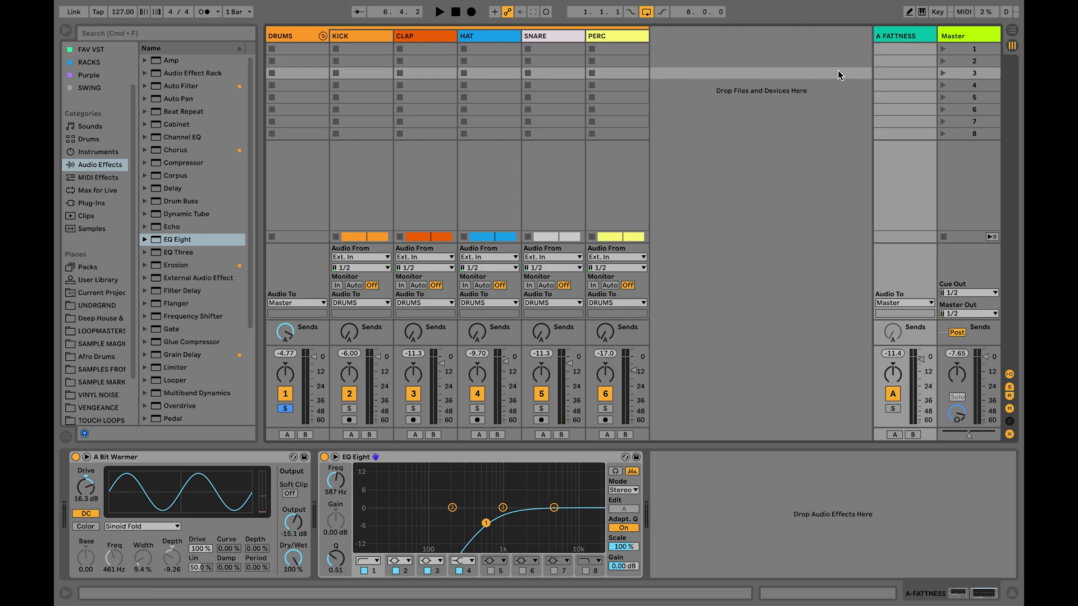
right_click(795, 48)
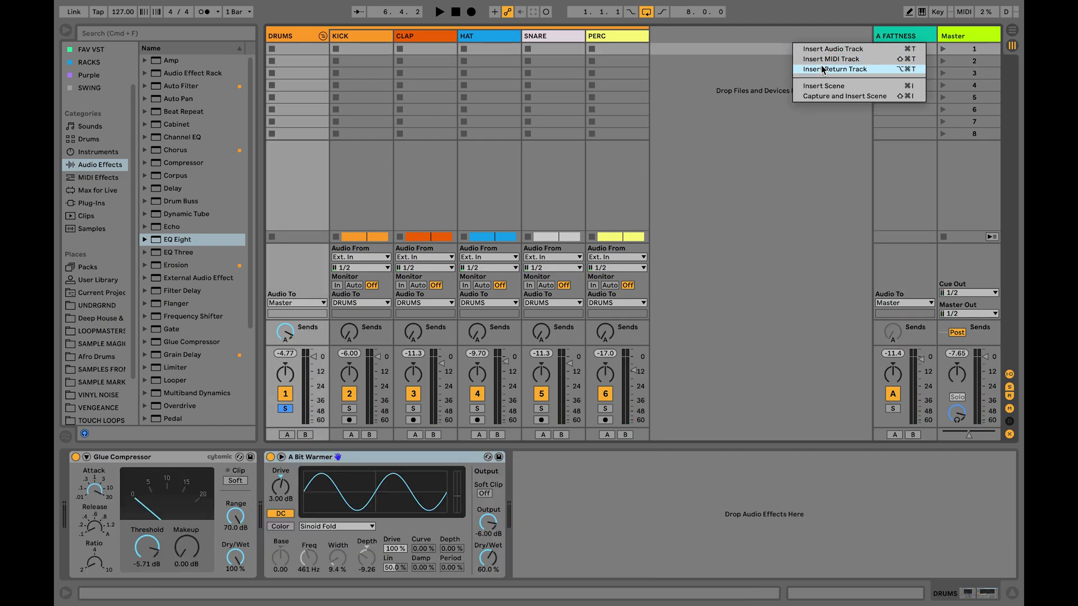
click(840, 70)
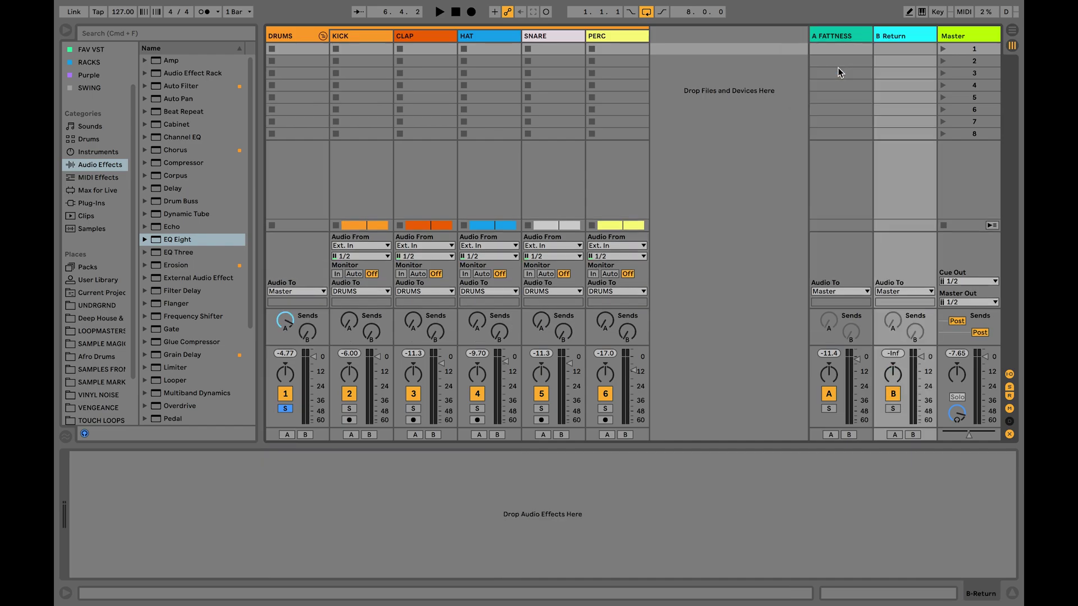
right_click(909, 38)
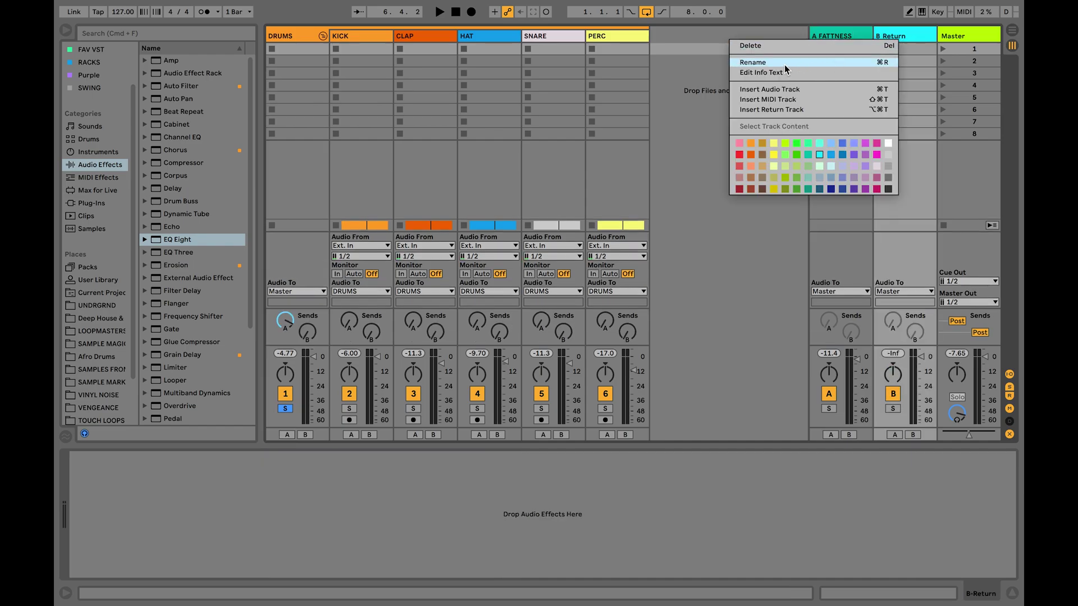
click(784, 64)
text(BRIGHTNESS)
key(Return)
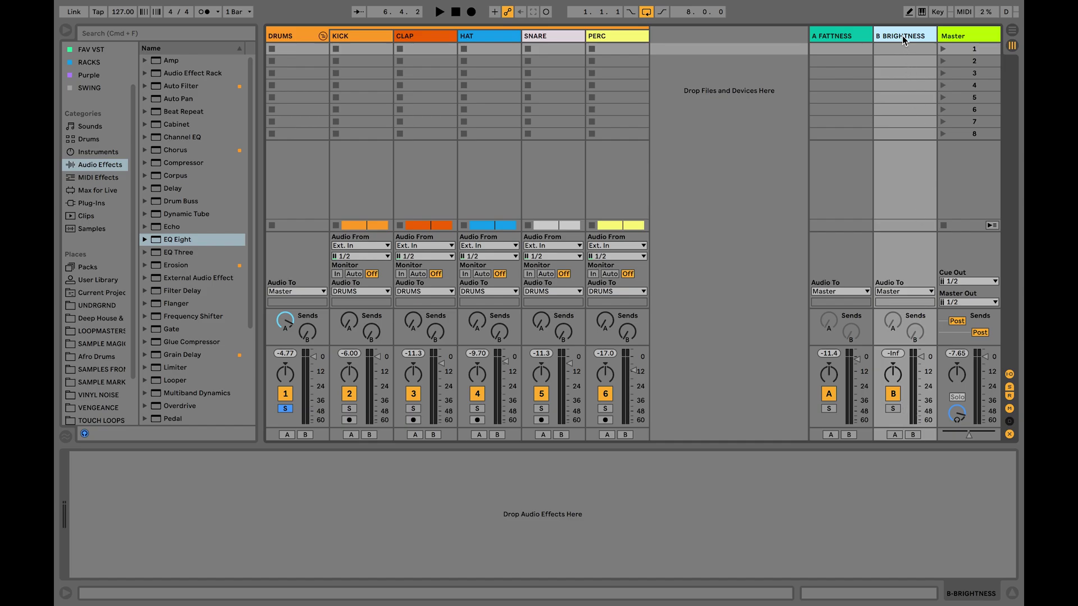
- Add the default Compressor to the BRIGHTNESS return track
click(188, 239)
scroll(168, 225, down, 5)
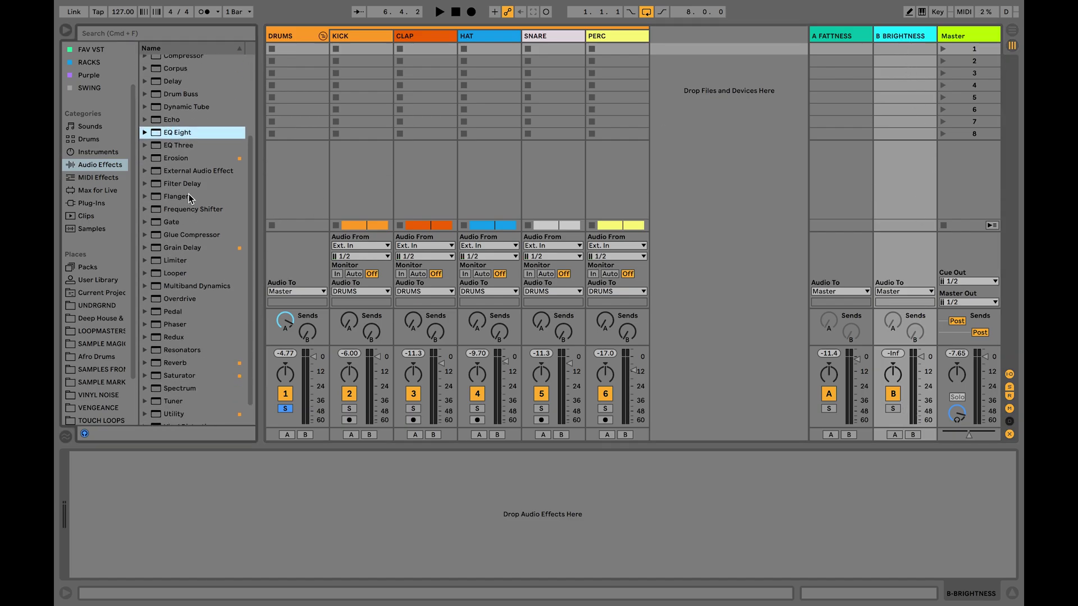
scroll(169, 160, up, 3)
drag(182, 116, 837, 80)
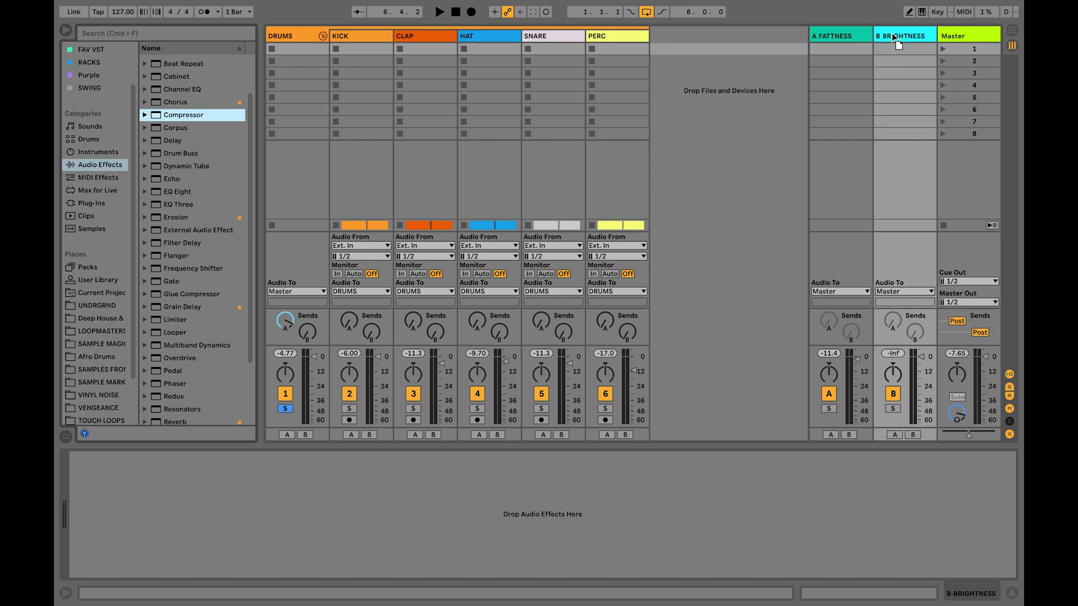
drag(894, 39, 894, 37)
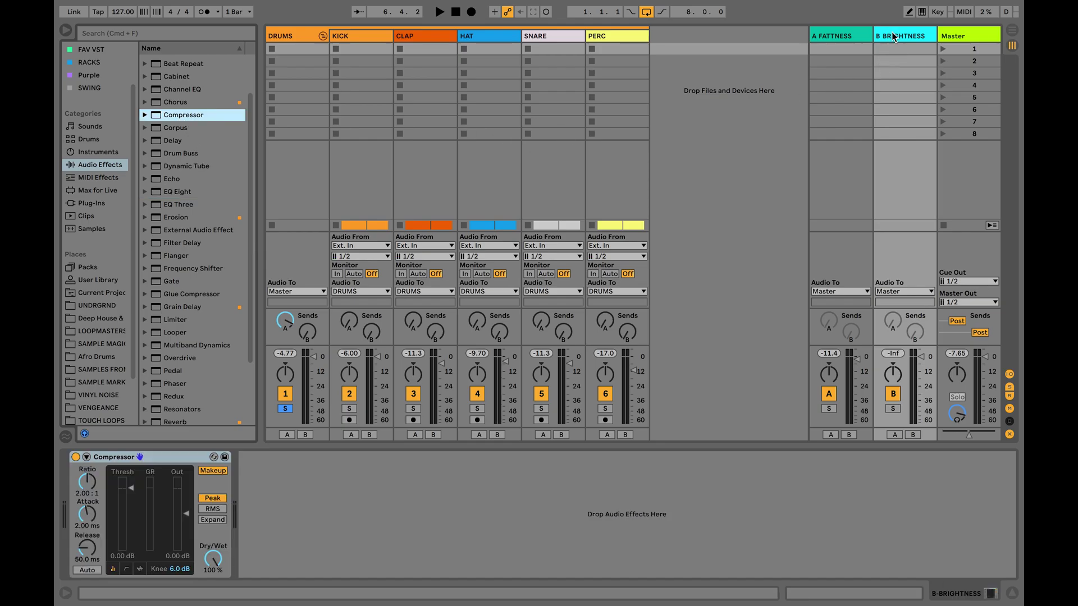
- Solo BRIGHTNESS with the DRUMS send at 0 dB, and set the compressor to 5:1, threshold -23.2 dB, makeup off
click(892, 409)
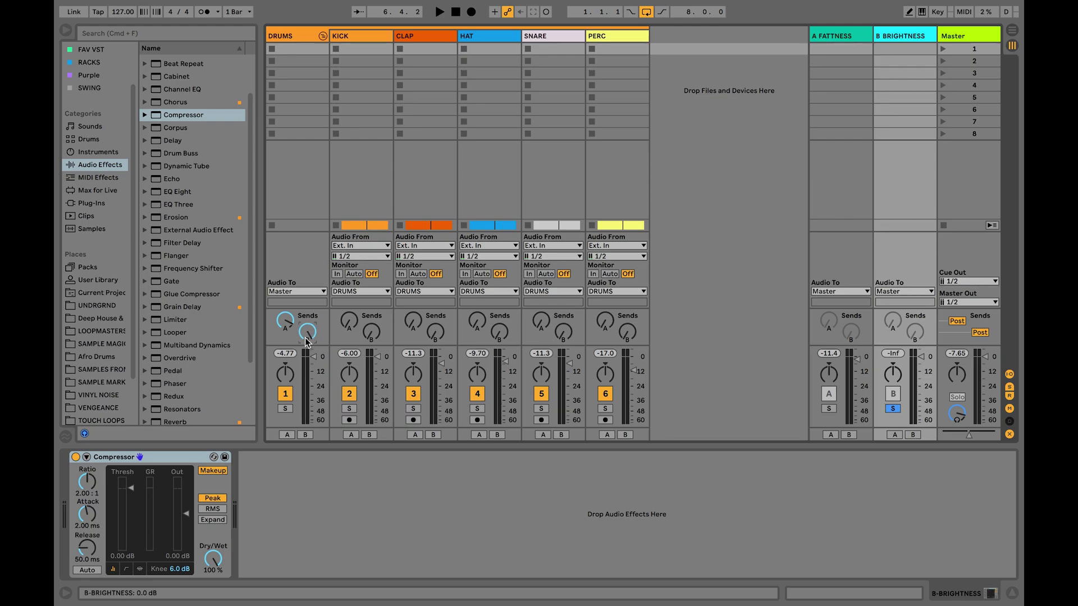
key(space)
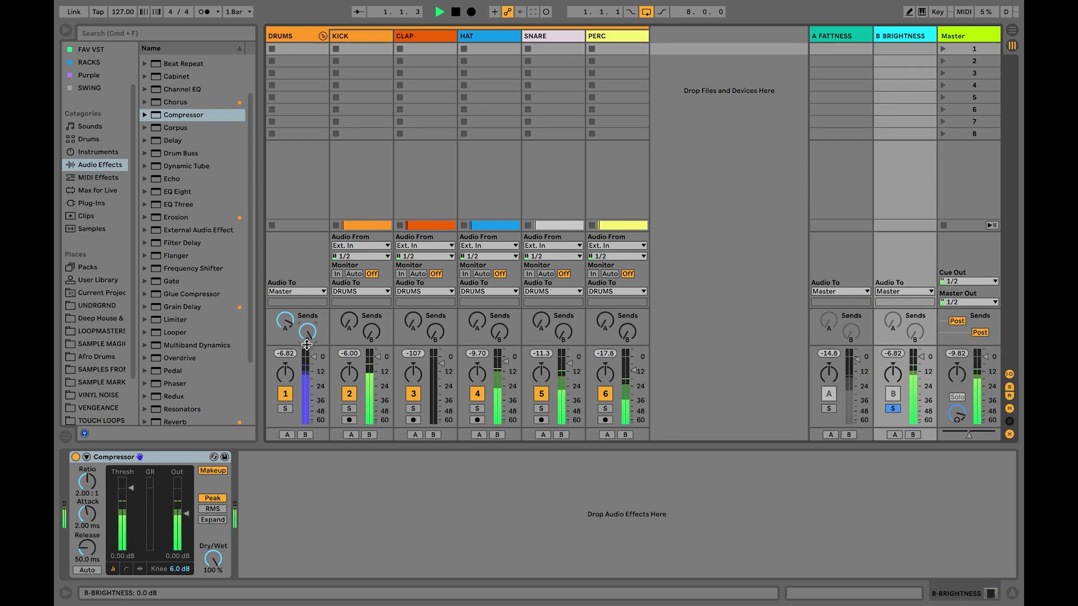
click(218, 473)
drag(87, 501, 130, 527)
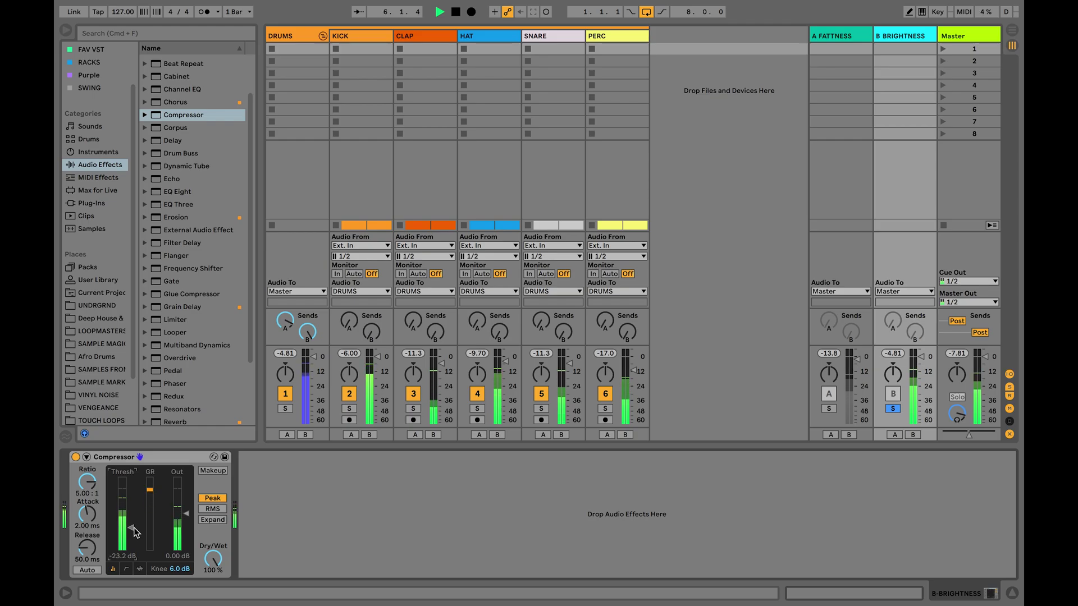
key(space)
- Add the Erosion preset Wide and Dirty after the compressor and set it to 14.1 kHz with amount 32.4 during playback
scroll(209, 298, down, 3)
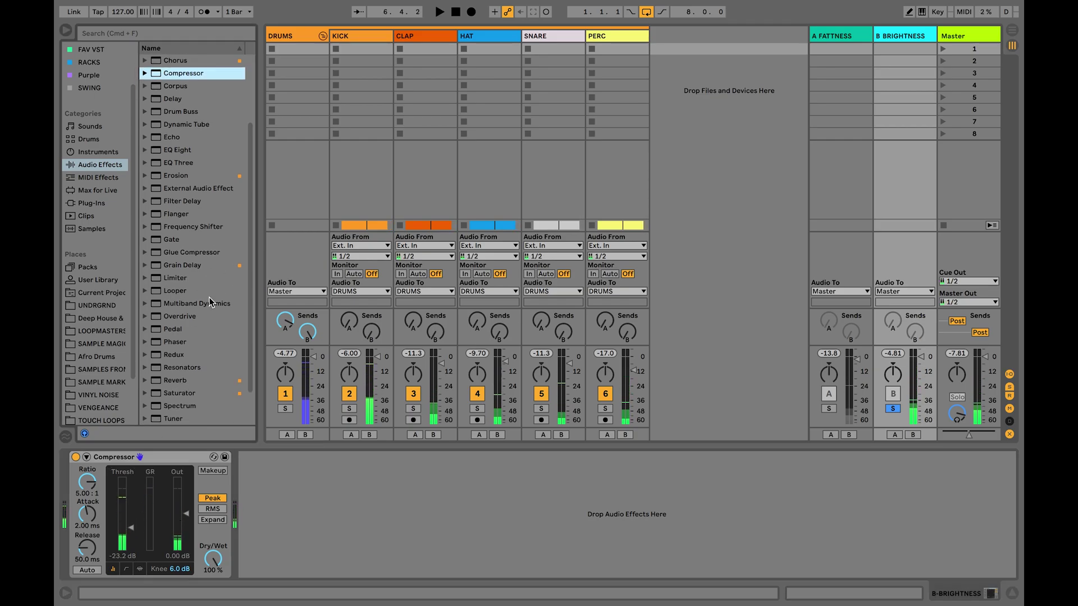
click(145, 176)
scroll(183, 225, down, 1)
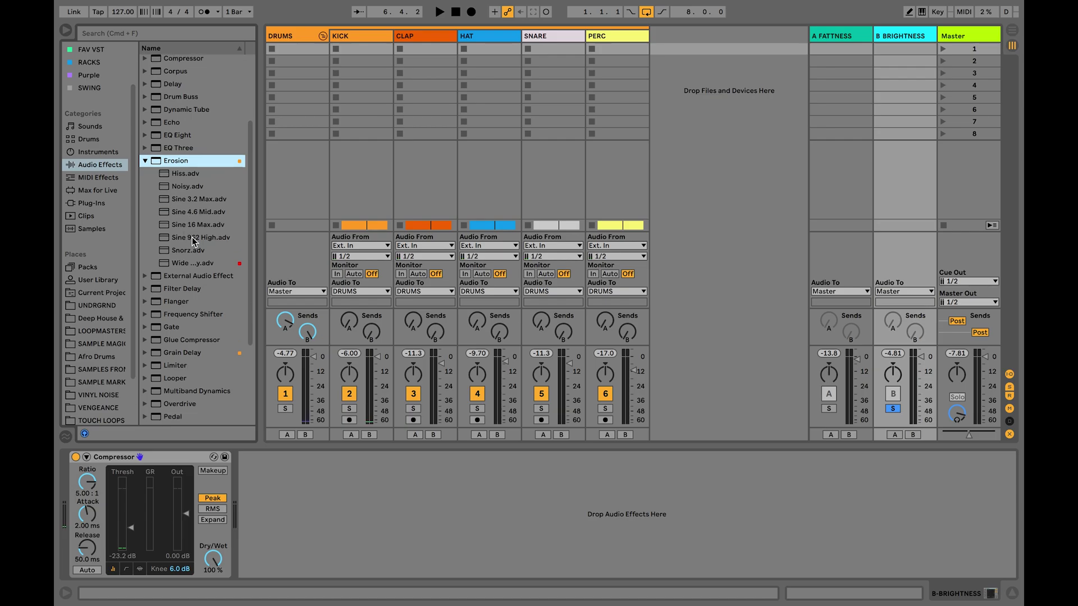
drag(188, 258, 349, 517)
key(space)
drag(251, 474, 326, 503)
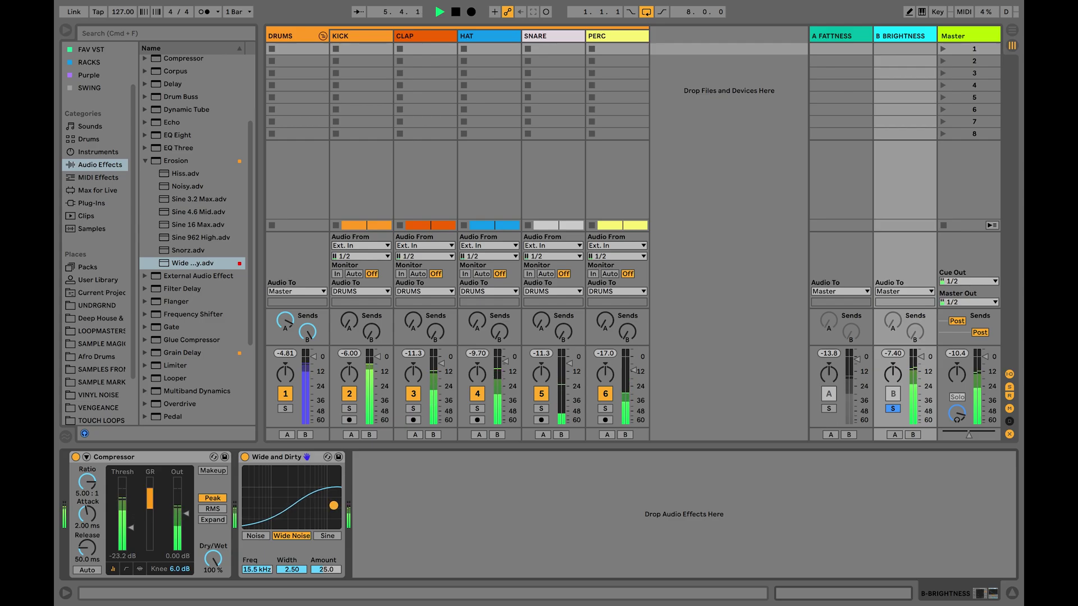
drag(334, 503, 332, 503)
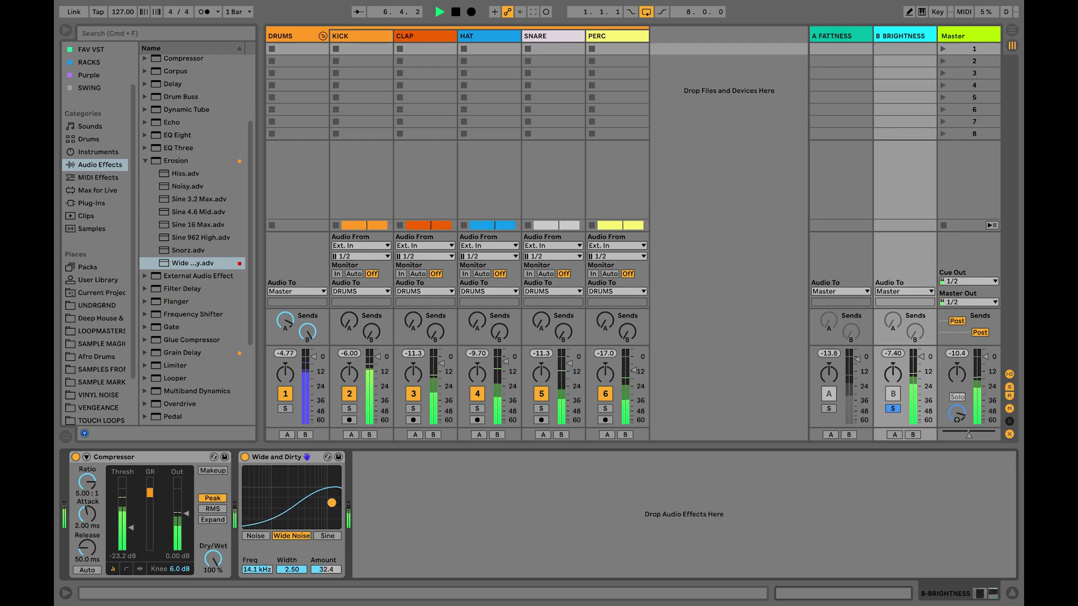
- Add the Erosion preset Sine 962 High at 16.9 kHz, amount 13.1, and set Wide and Dirty to 15.9 kHz, amount 20.1
drag(204, 240, 442, 492)
key(space)
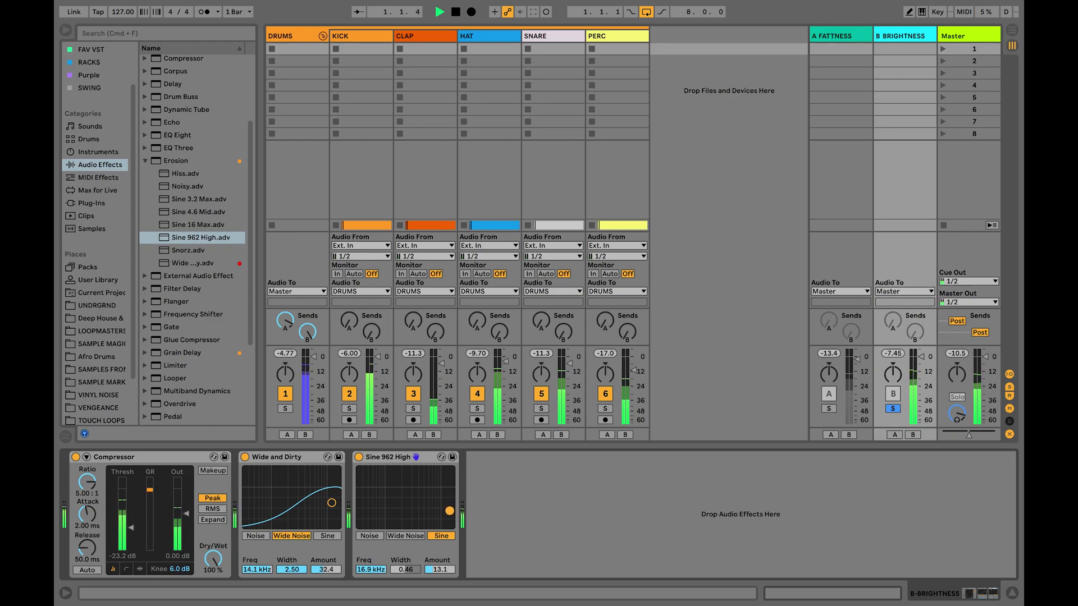
mouse_move(333, 509)
mouse_down()
mouse_move(334, 499)
mouse_move(334, 508)
mouse_up()
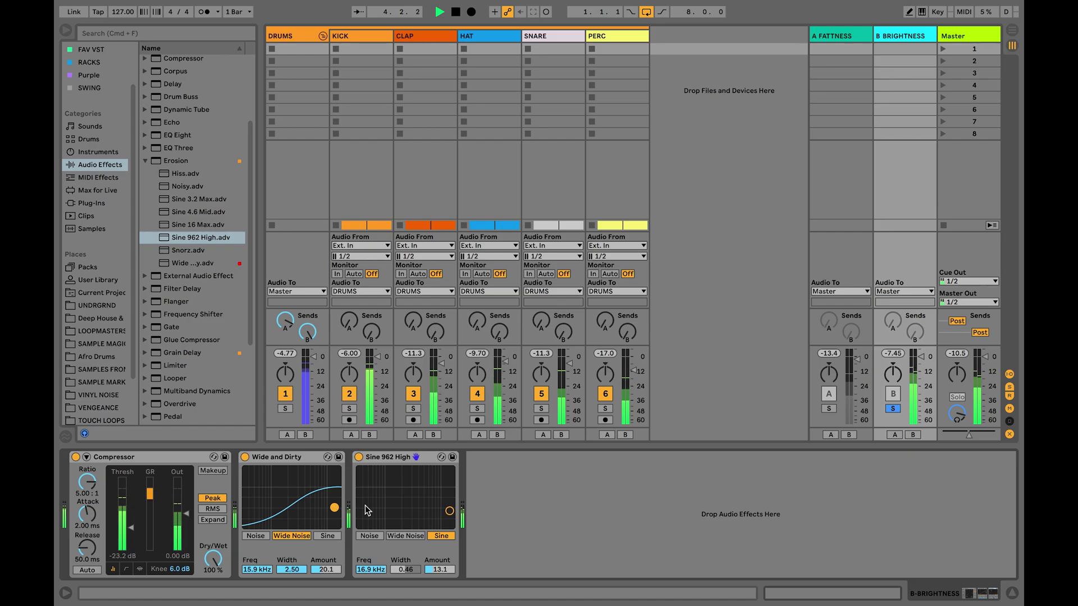
- Compare the BRIGHTNESS return with both Erosion effects bypassed and active, and stop playback
click(359, 457)
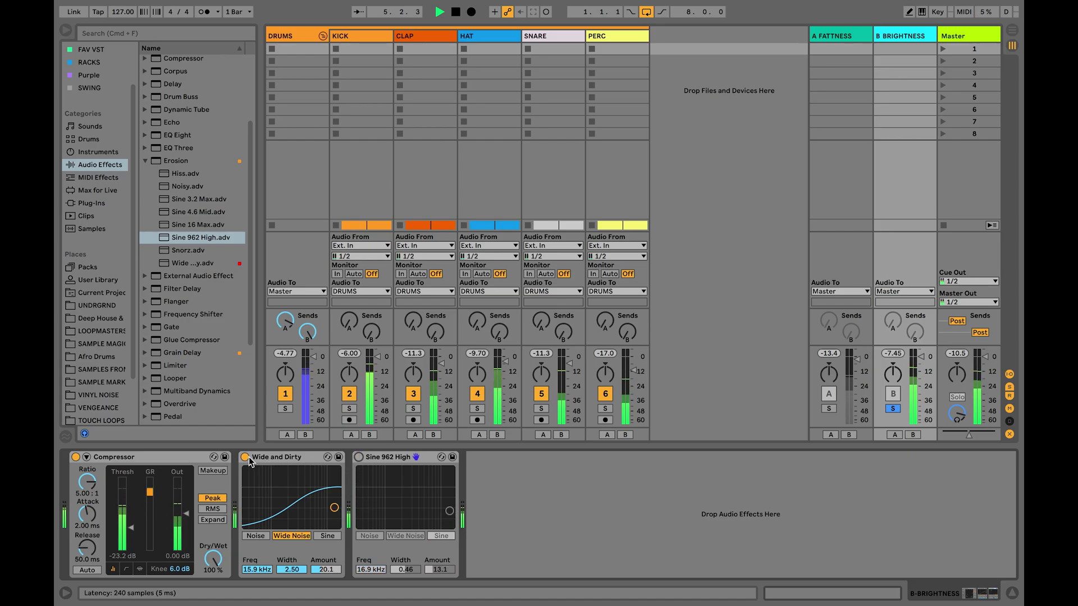
click(246, 457)
click(245, 457)
click(359, 456)
key(space)
- Add EQ Eight after the Erosion effects and shape band 1 into a low cut at 9.18 kHz, Q 0.51, during playback
drag(174, 135, 541, 508)
click(516, 560)
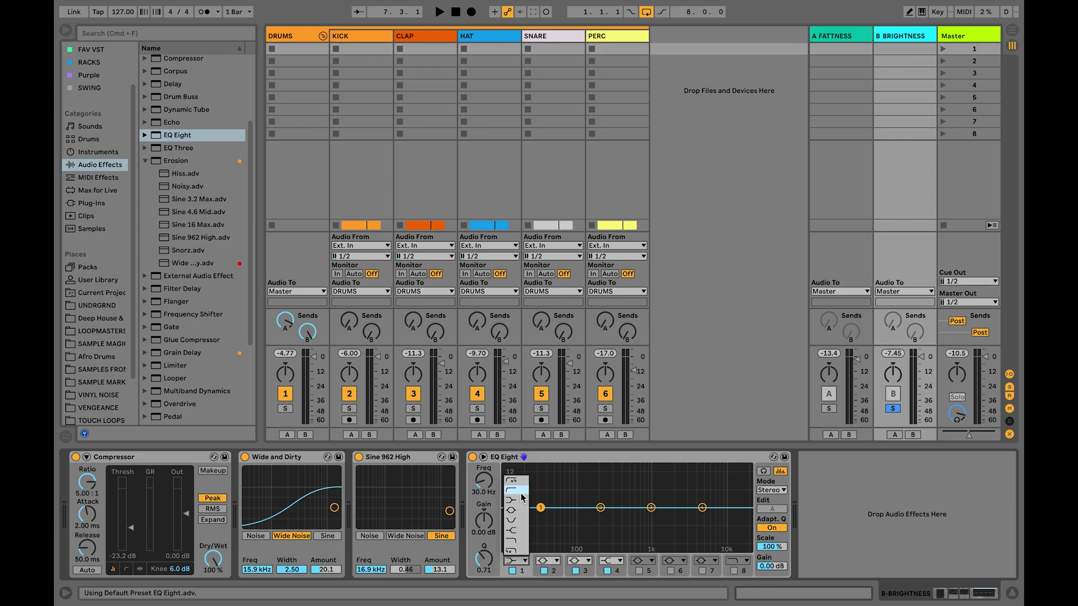
click(528, 514)
key(space)
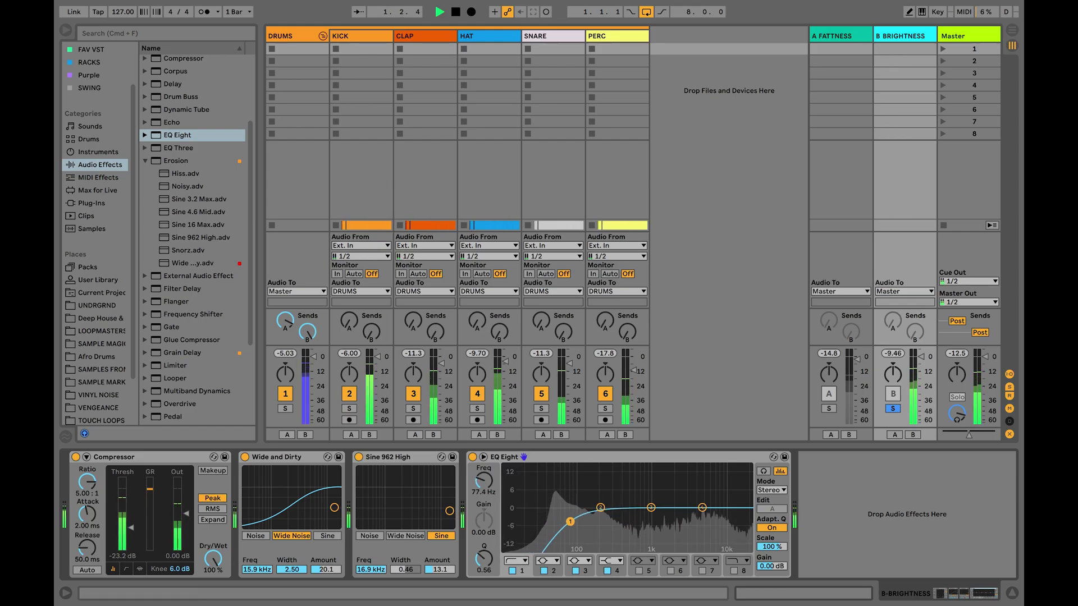
drag(610, 525, 721, 523)
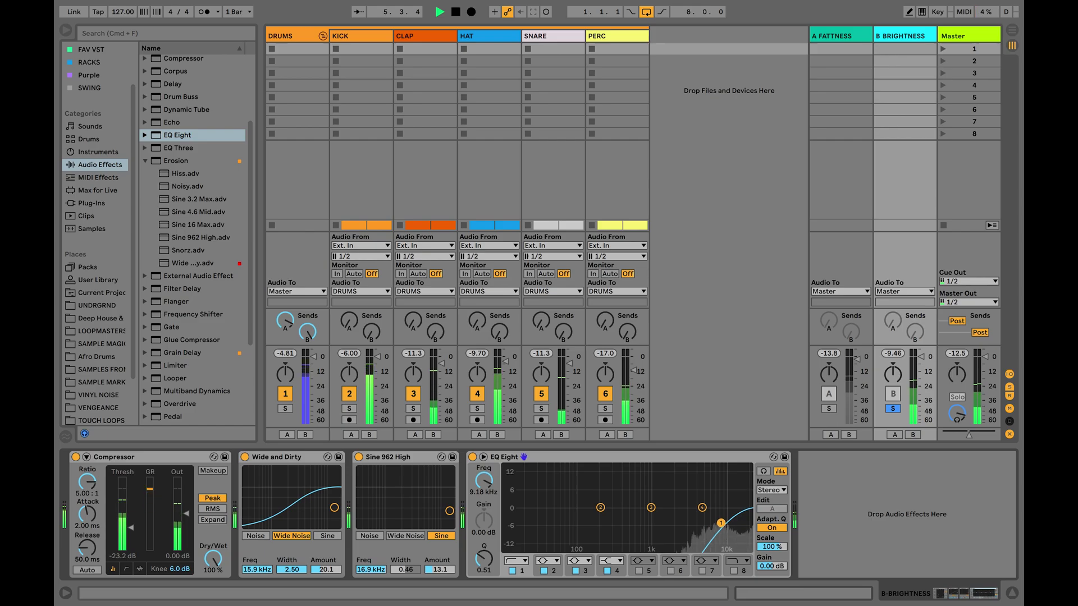
key(space)
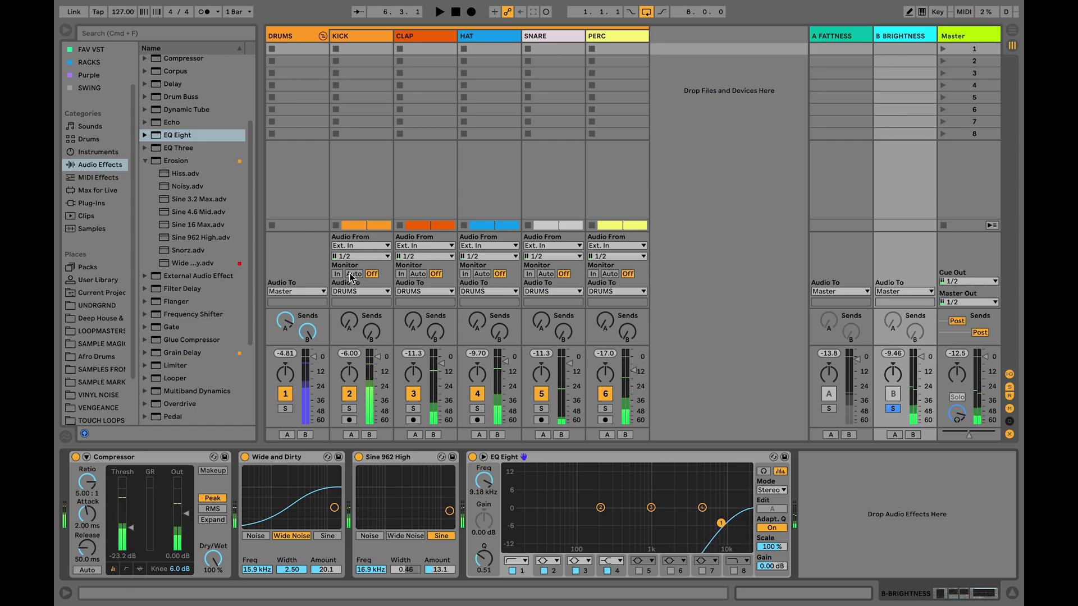
- Add a second EQ Eight at the end of the BRIGHTNESS chain and set its band 4 to 8.43 kHz with 1 dB gain
click(179, 136)
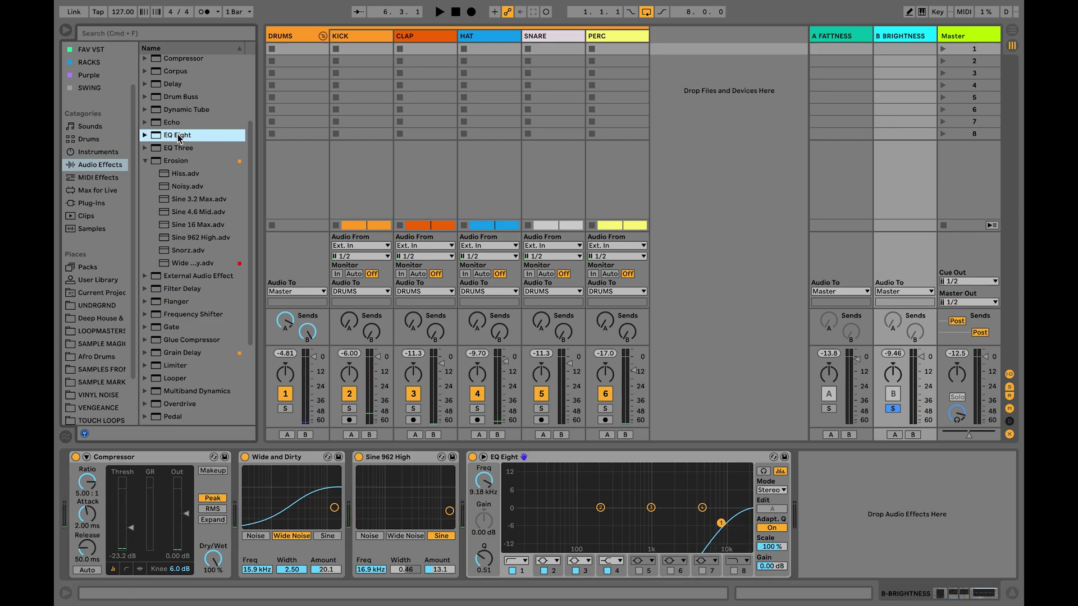
drag(625, 400, 851, 512)
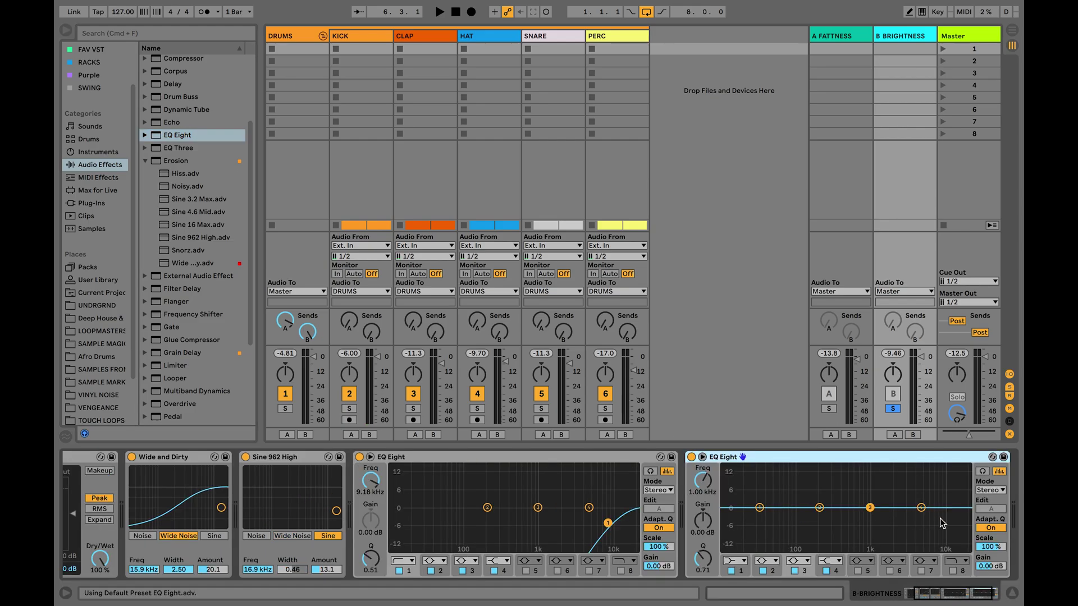
key(space)
mouse_move(921, 507)
mouse_down()
mouse_move(947, 503)
mouse_move(937, 502)
mouse_up()
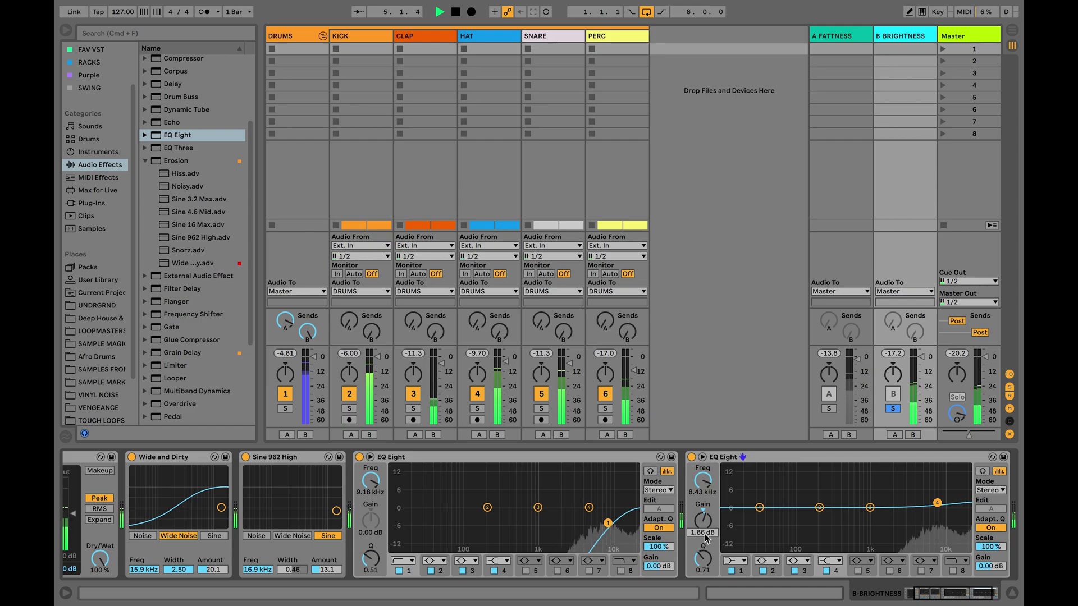
click(702, 532)
text(1)
key(Return)
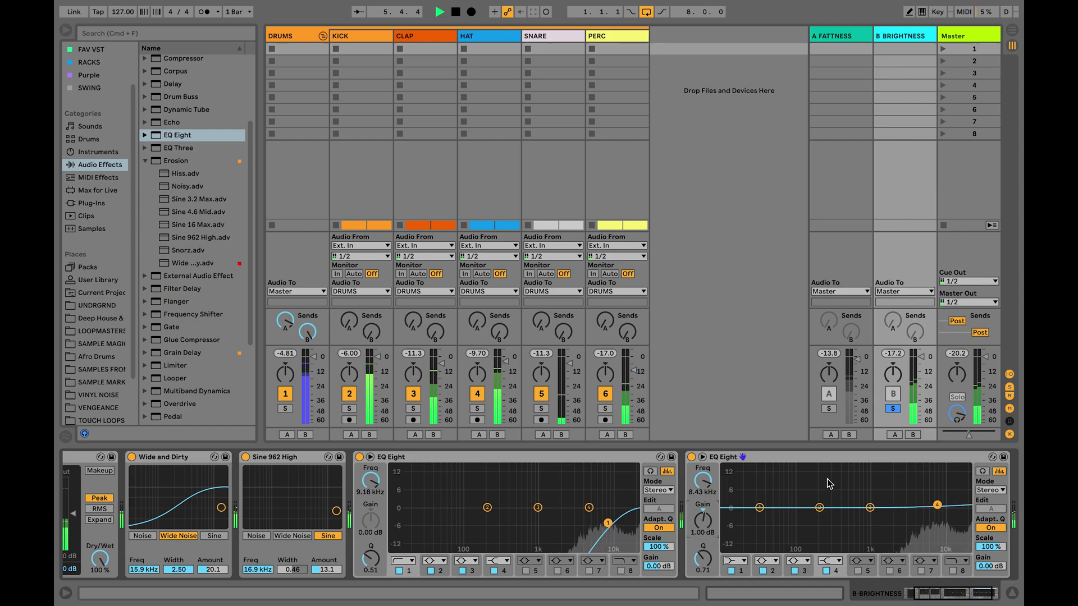
- Compare the second EQ Eight bypassed and active, unsolo BRIGHTNESS, and play the full drum mix
click(692, 457)
click(692, 458)
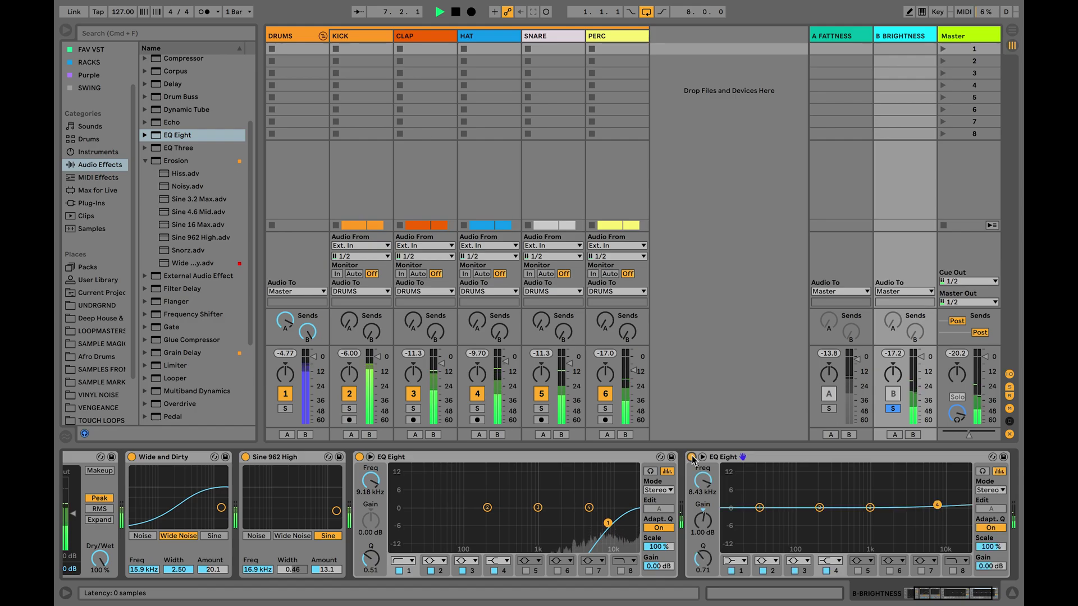
click(285, 409)
click(285, 410)
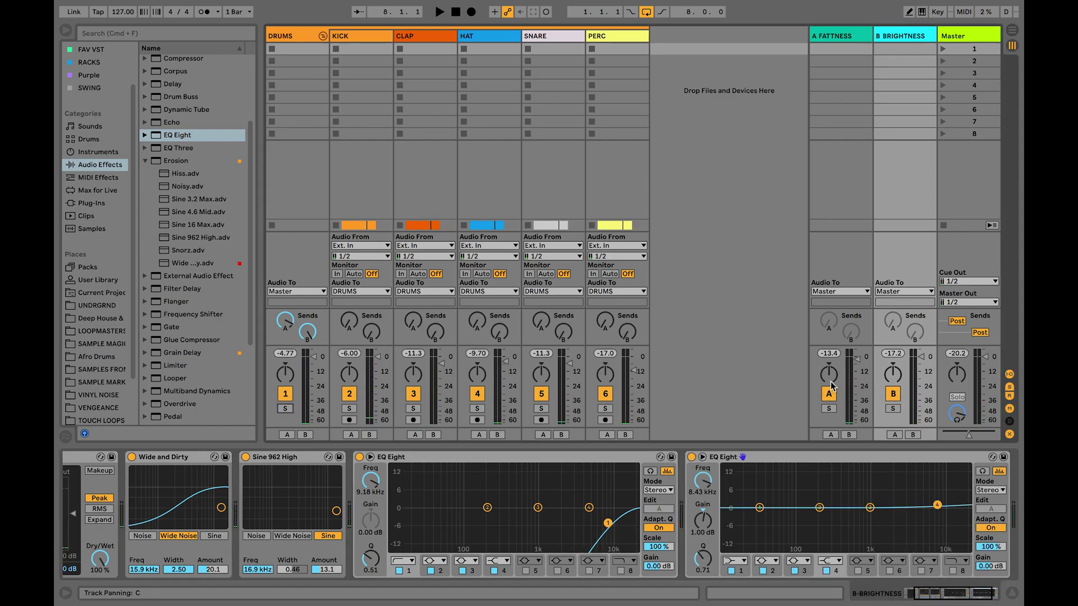
key(space)
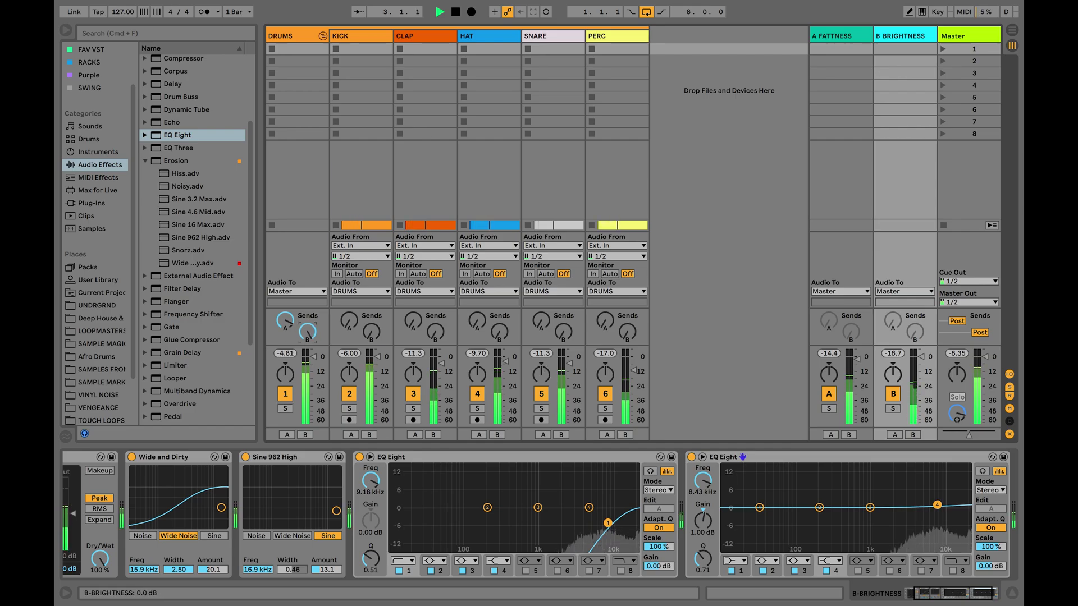
- Turn on makeup gain in the BRIGHTNESS compressor with its output at 0 dB
scroll(318, 504, left, 3)
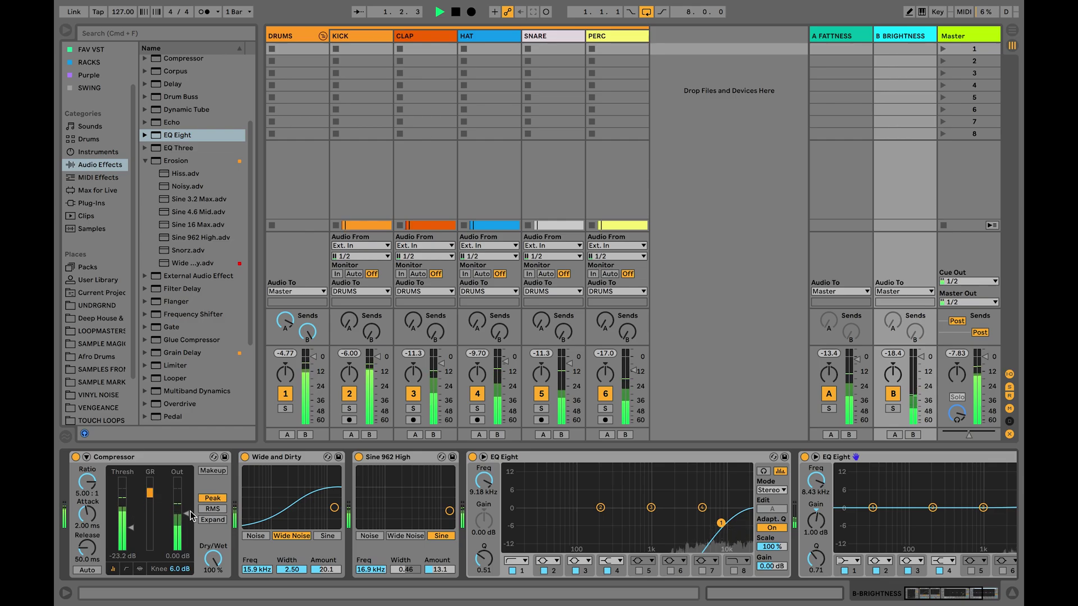
drag(190, 514, 190, 509)
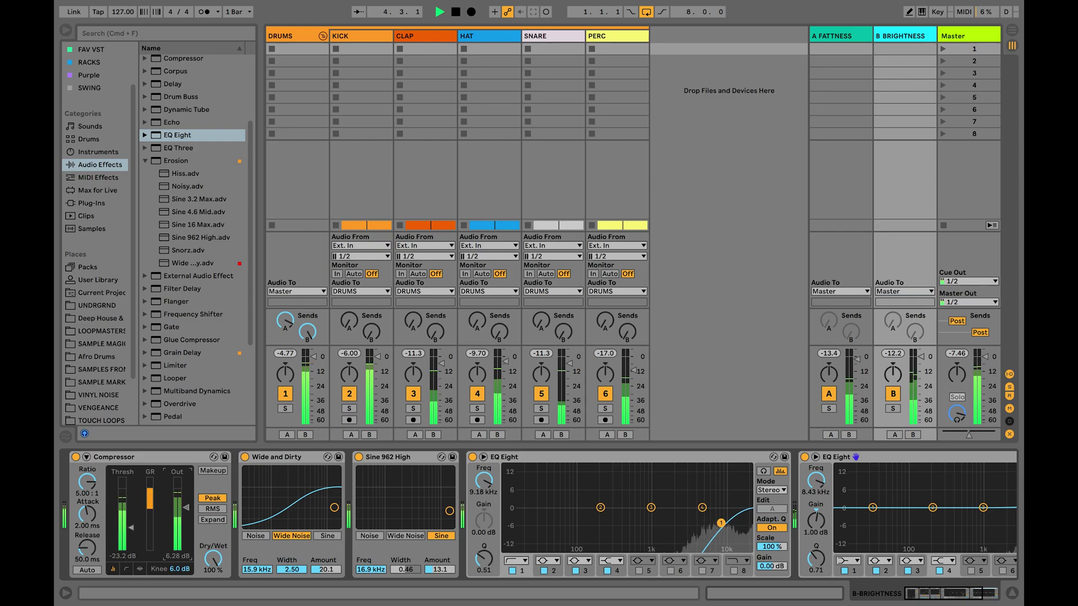
click(220, 473)
key(Delete)
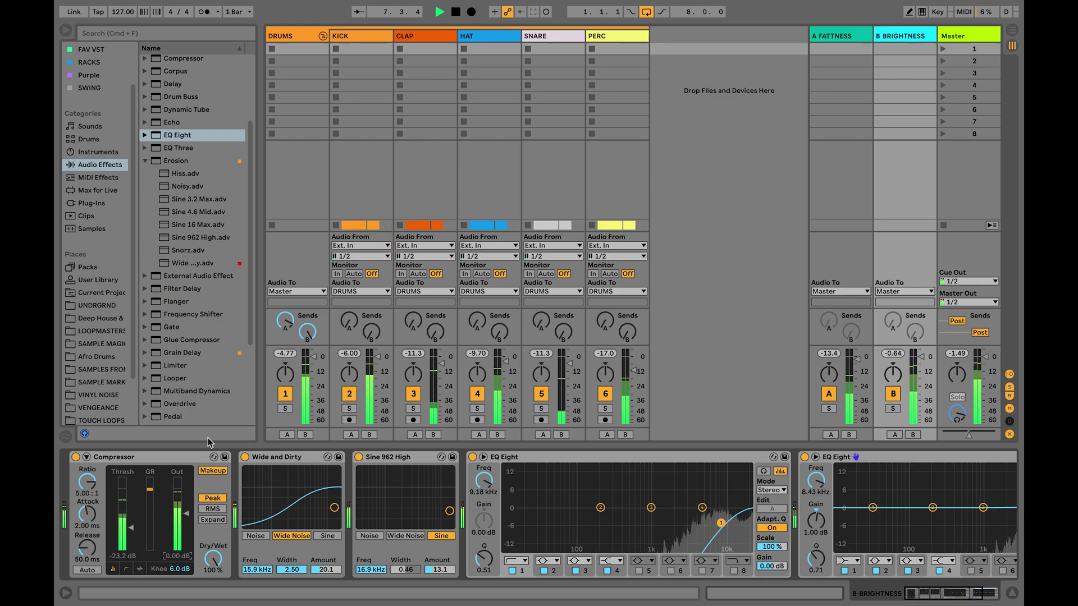
- Audition different DRUMS send levels to BRIGHTNESS, set the compressor output to -8.92 dB, and stop playback
drag(307, 332, 307, 292)
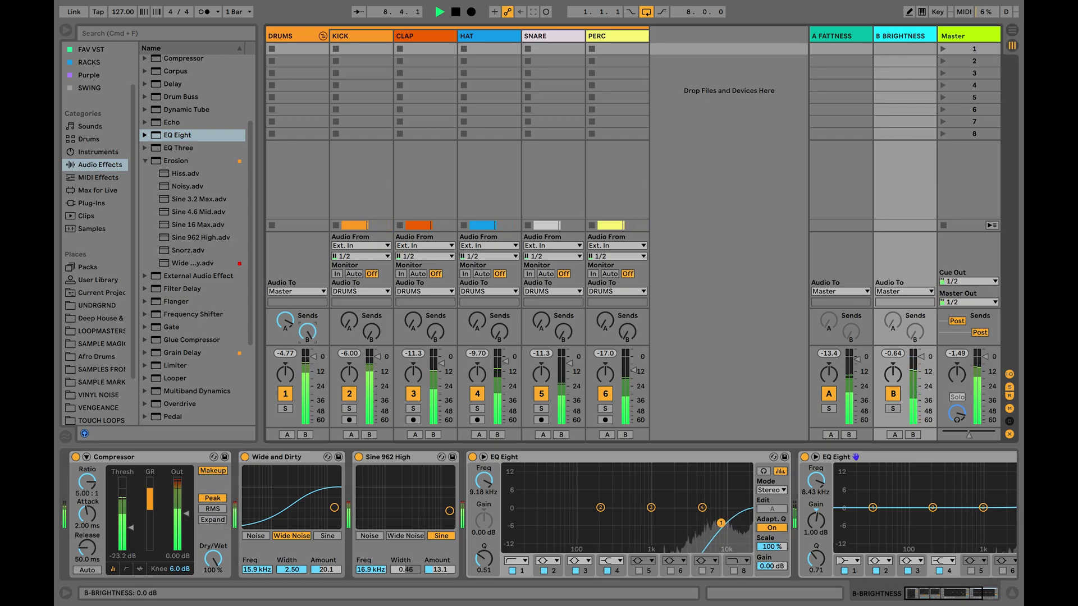
key(Delete)
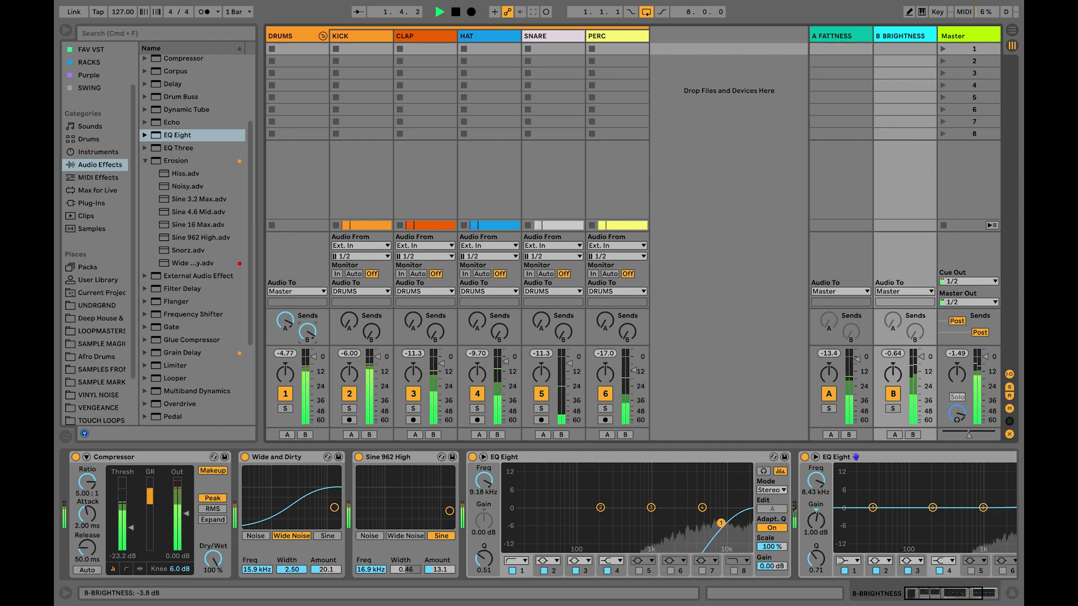
drag(307, 333, 307, 324)
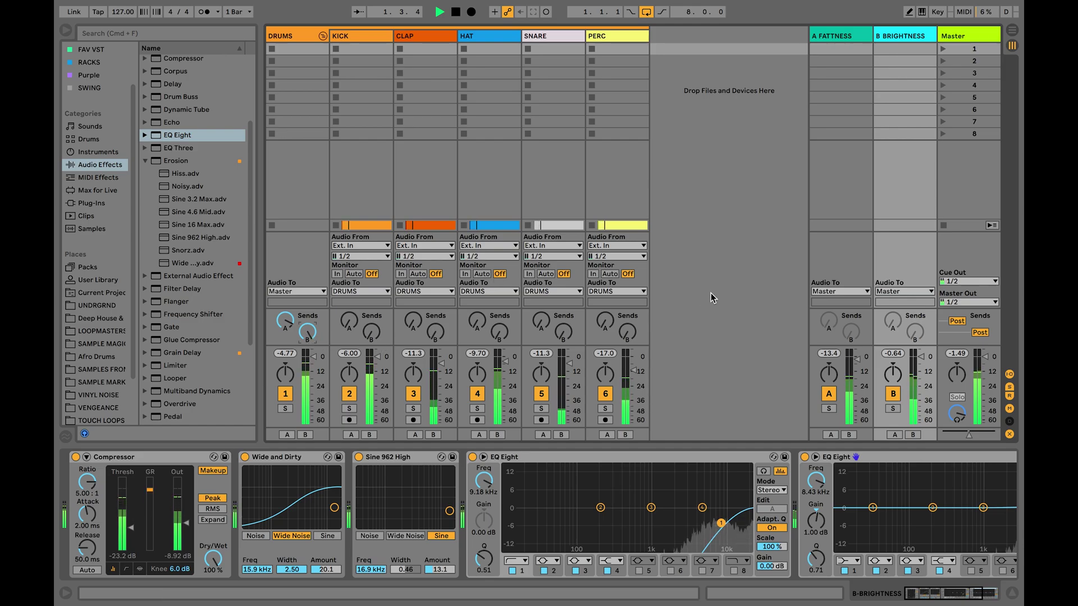
key(space)
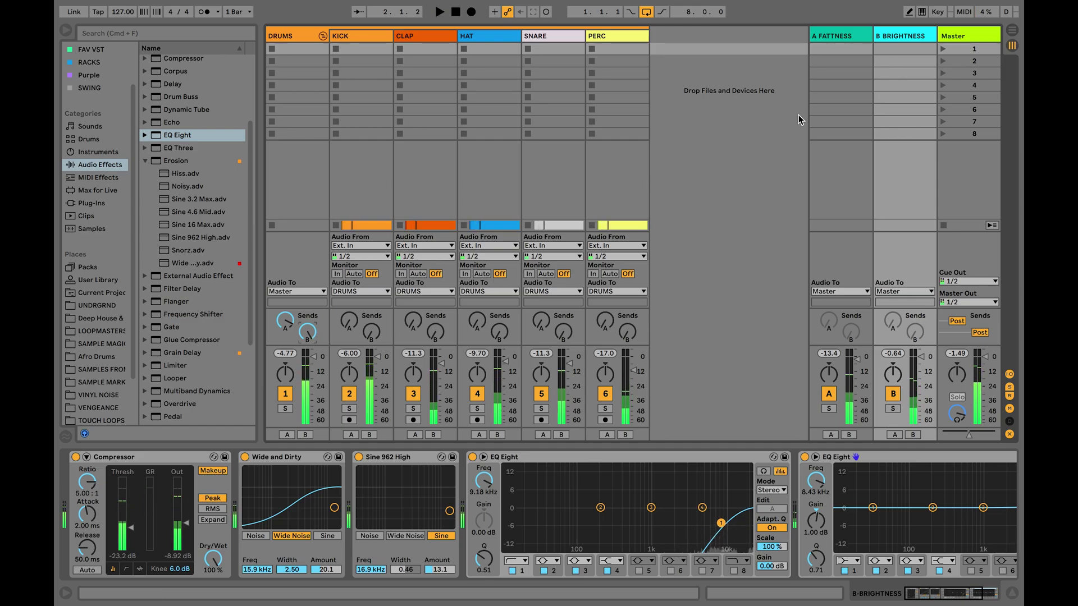
- Insert a third return track and rename it BRIGHTNESS
click(749, 119)
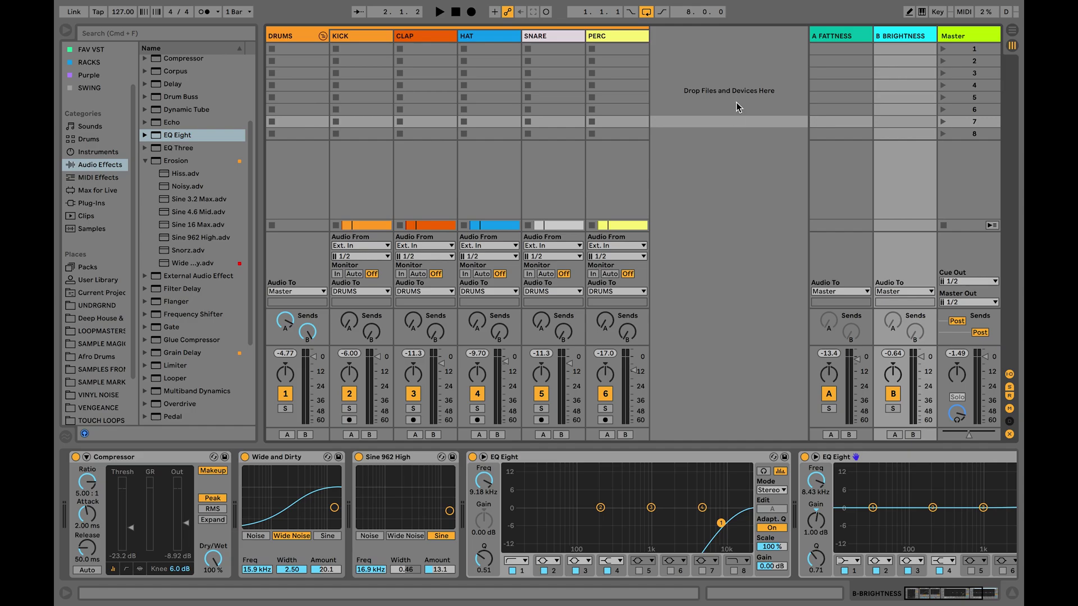
right_click(736, 102)
click(775, 130)
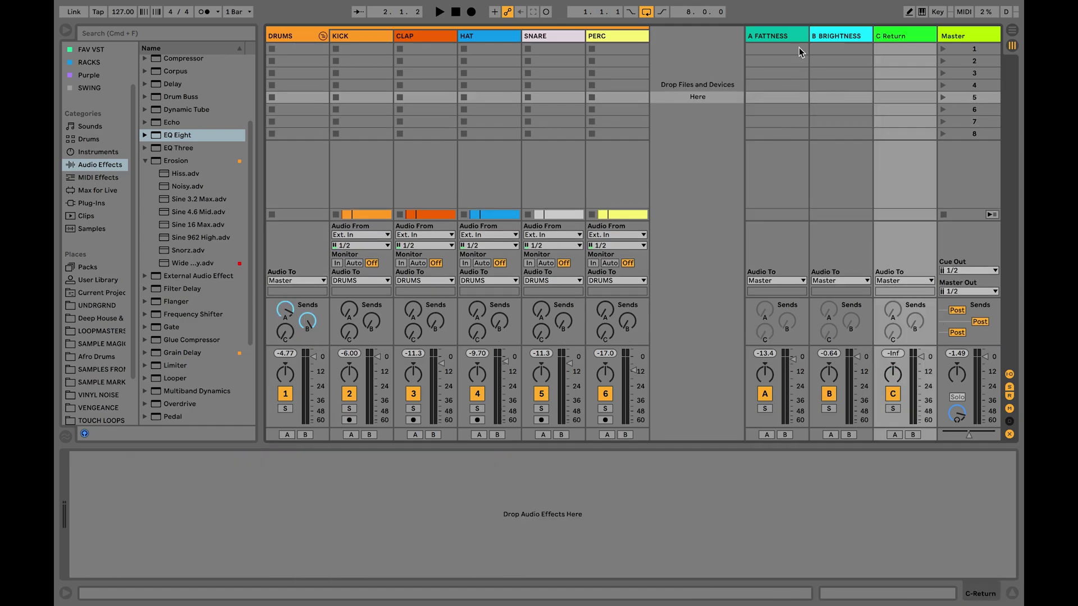
click(848, 37)
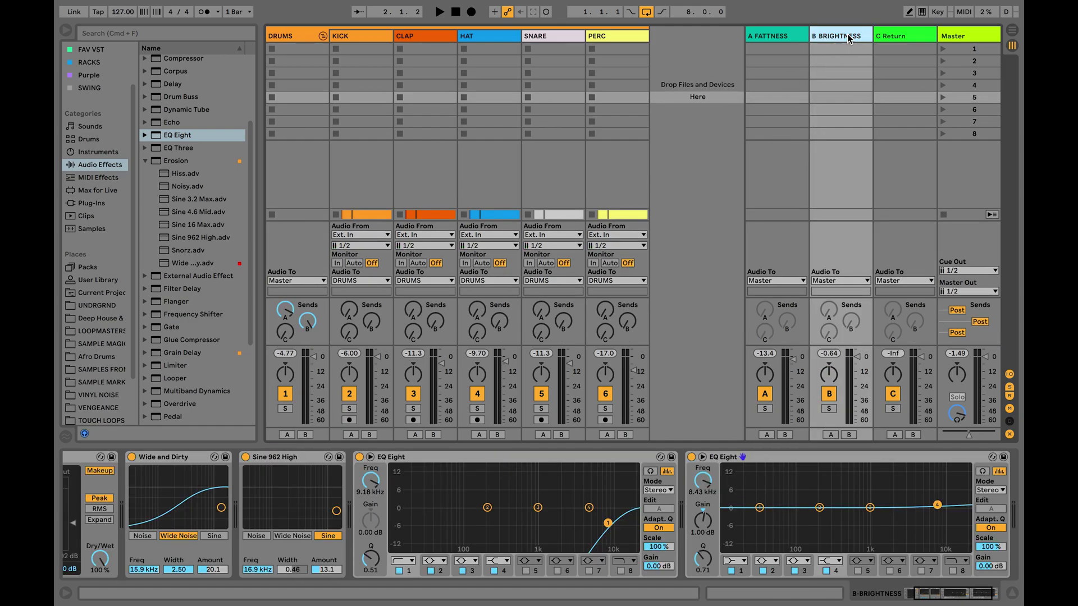
right_click(899, 32)
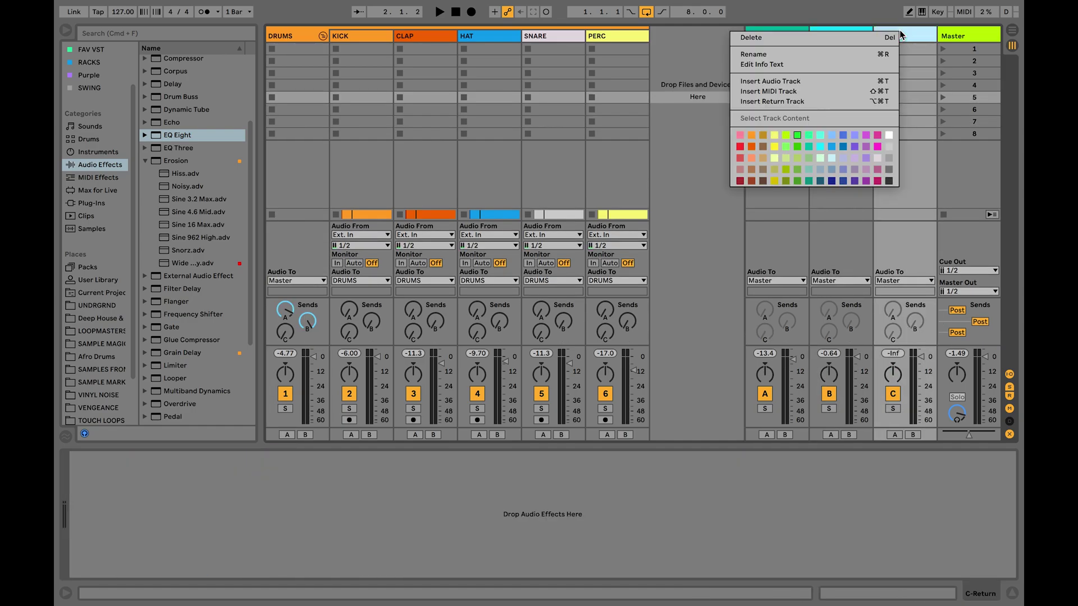
click(787, 54)
text(BRIGHT)
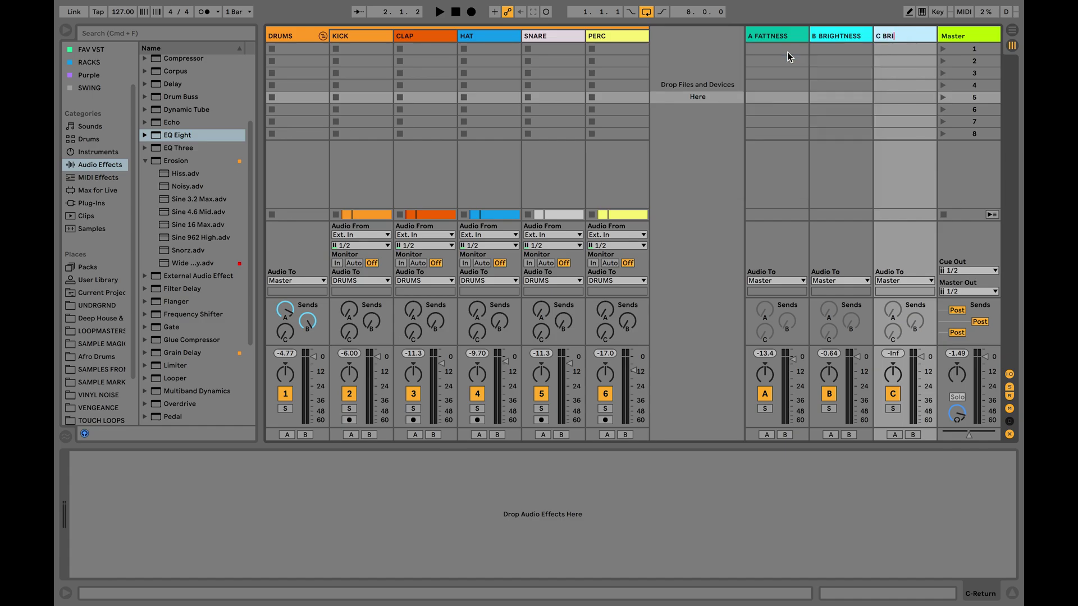
text(S)
key(Return)
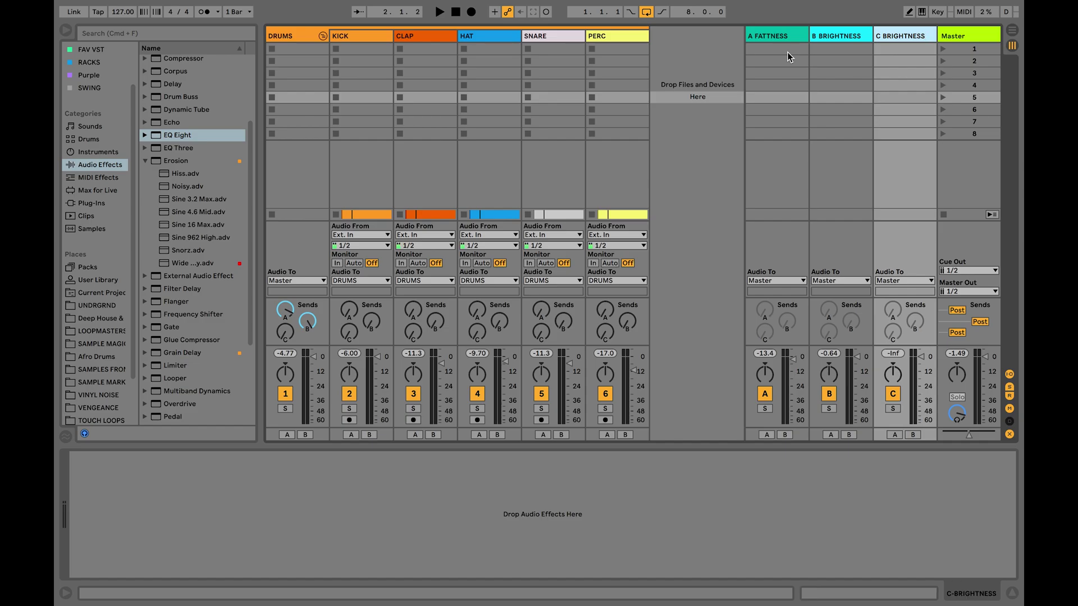
- Copy the Compressor, both Erosion effects, and both EQ Eights from return B BRIGHTNESS to return C BRIGHTNESS
click(840, 37)
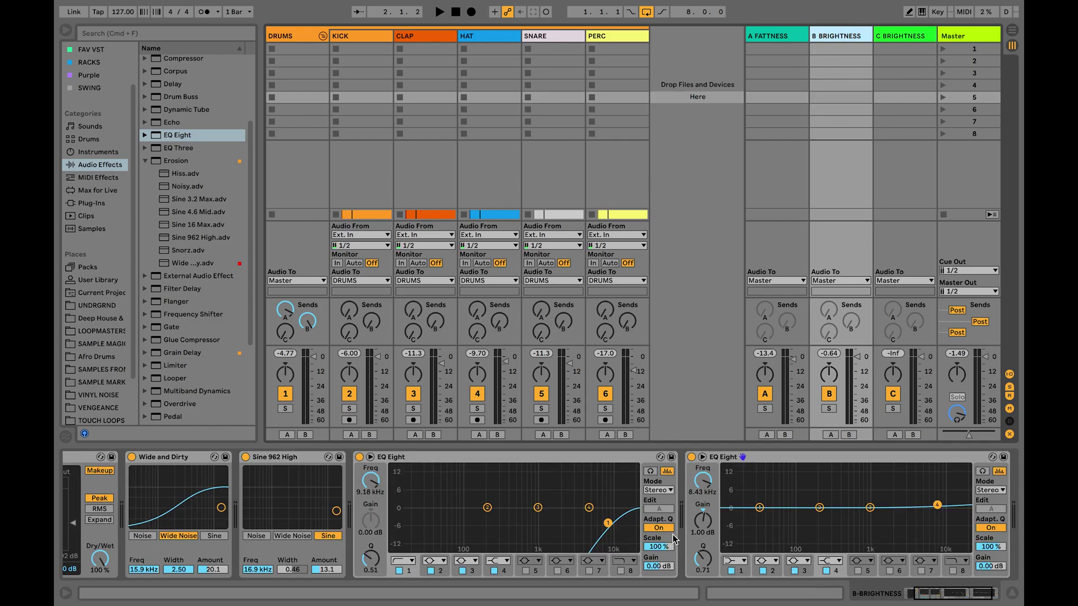
scroll(181, 463, left, 3)
click(160, 460)
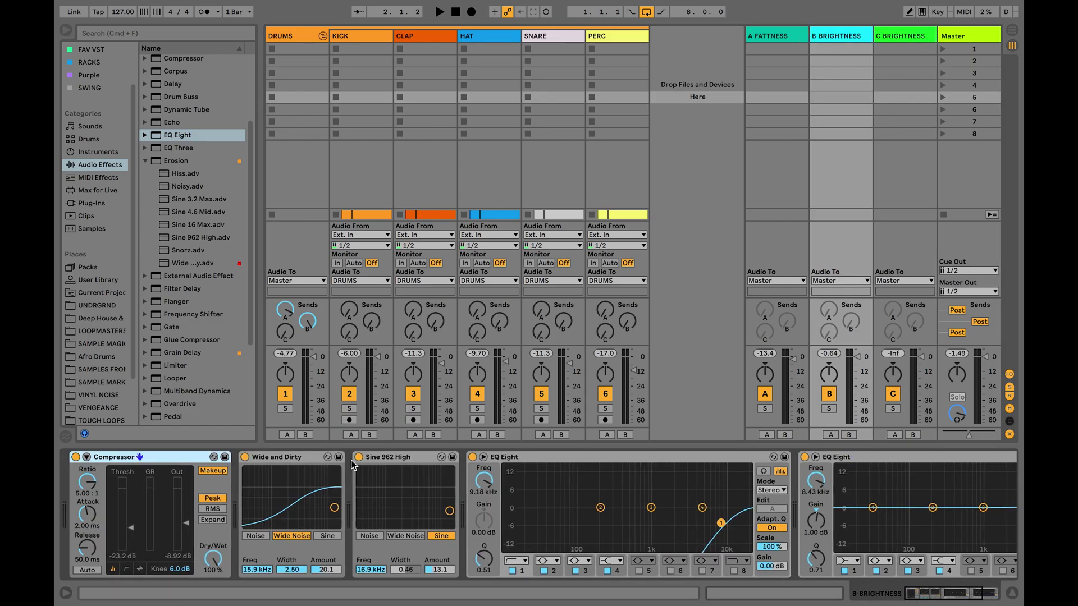
click(311, 456)
click(417, 458)
click(589, 458)
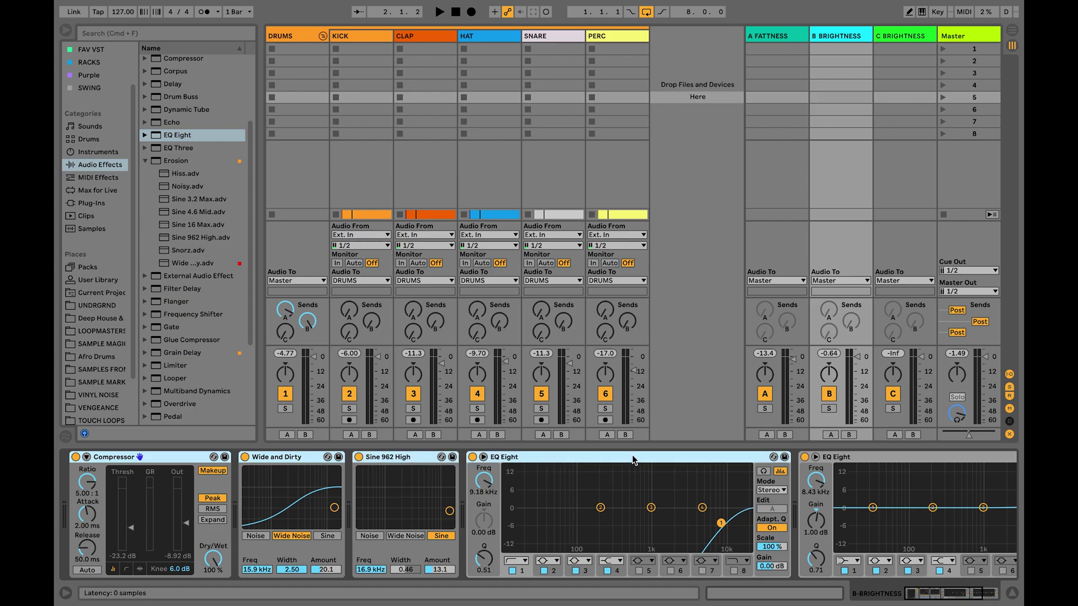
click(855, 457)
right_click(836, 457)
click(847, 304)
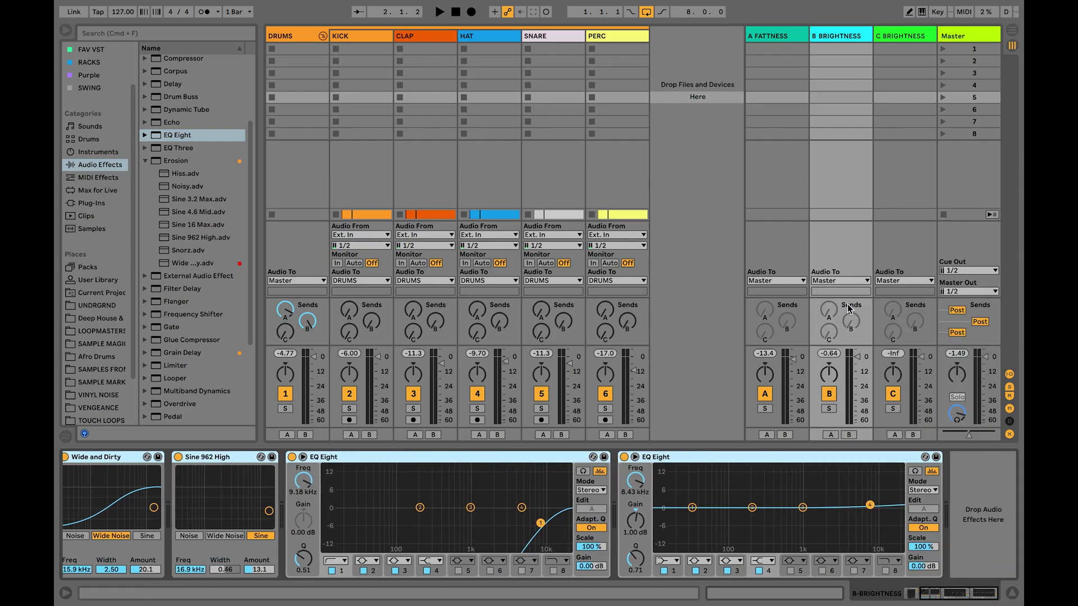
click(901, 35)
right_click(351, 505)
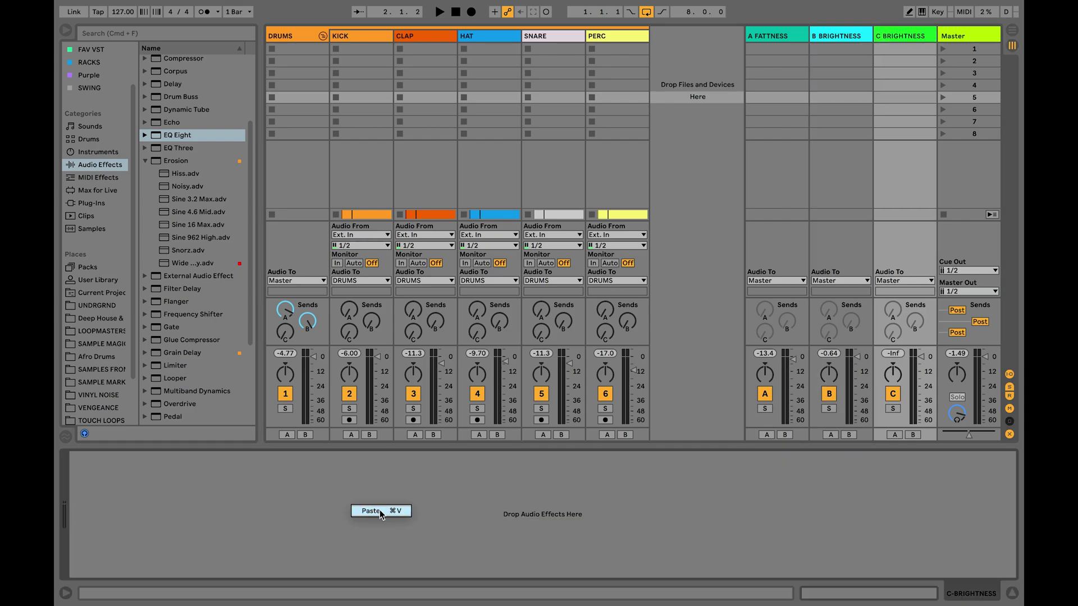
click(380, 511)
- Unfold returns B and C in Arrangement View and pan B BRIGHTNESS to 25L and C BRIGHTNESS to the right
key(Tab)
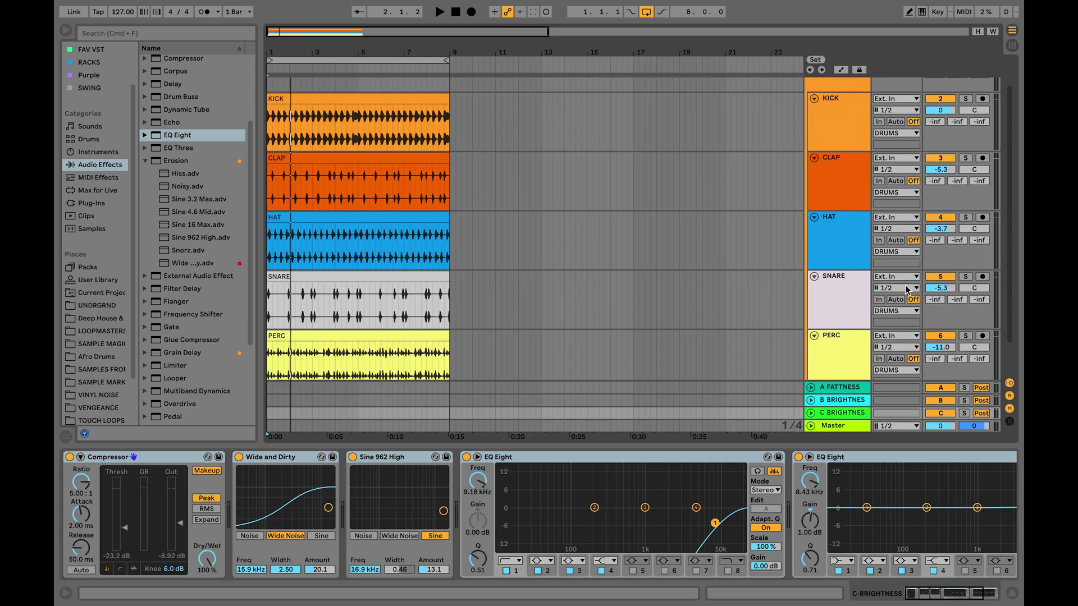
scroll(896, 333, down, 2)
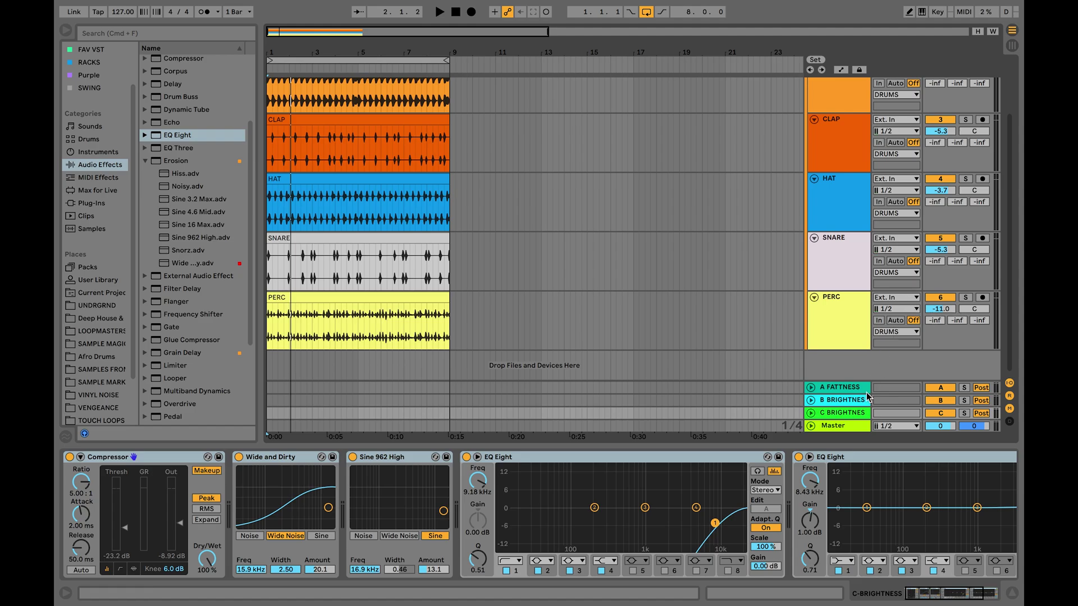
click(815, 402)
click(812, 416)
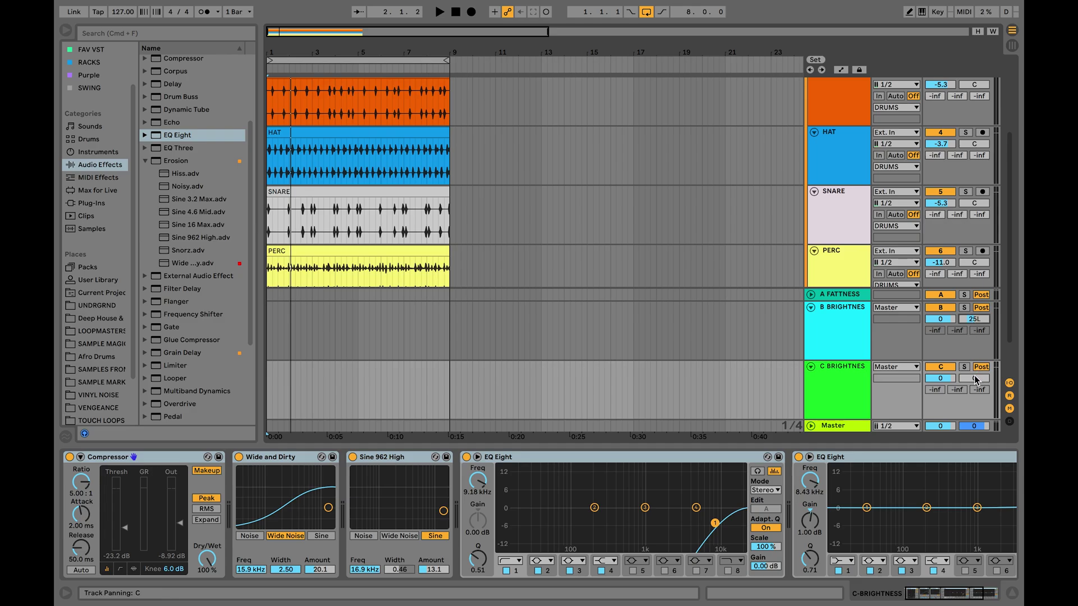
drag(973, 380, 973, 379)
key(Tab)
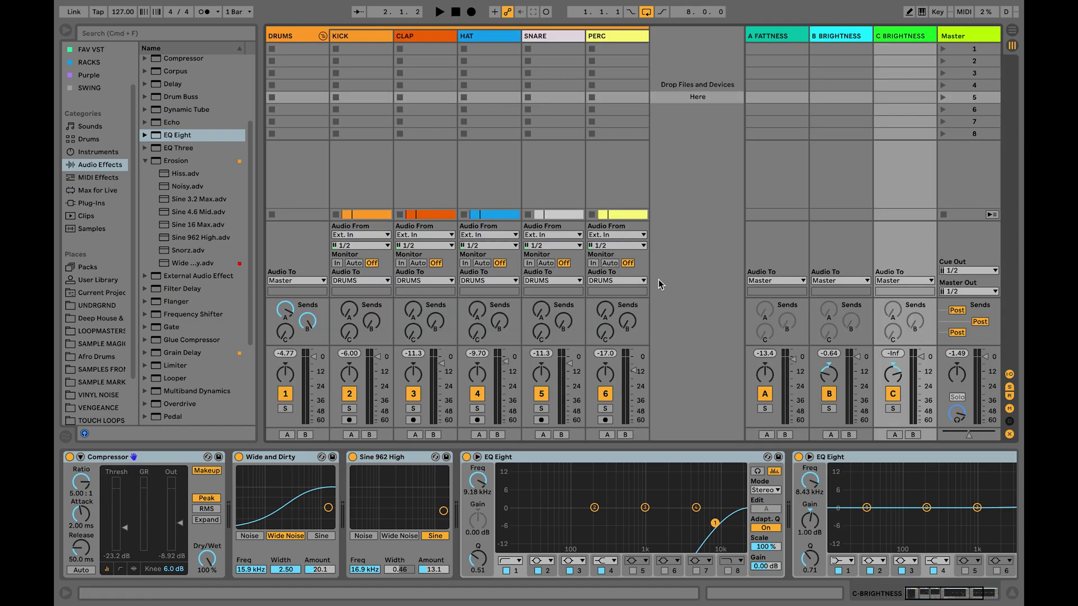
- Start playback in Session View and raise the DRUMS send to return C BRIGHTNESS
key(Tab)
key(Tab)
click(439, 12)
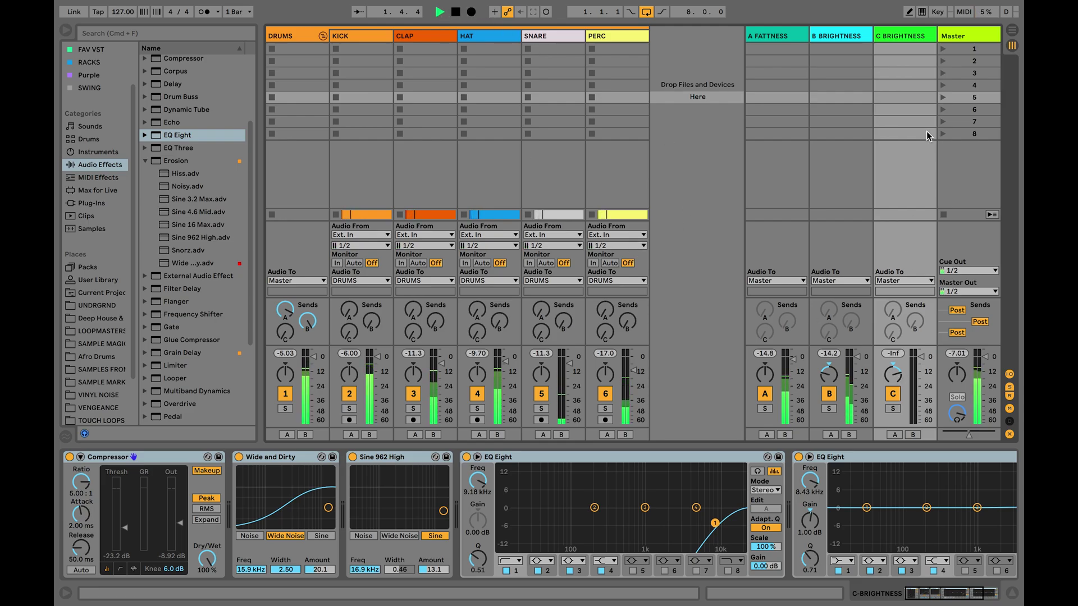
drag(285, 333, 285, 320)
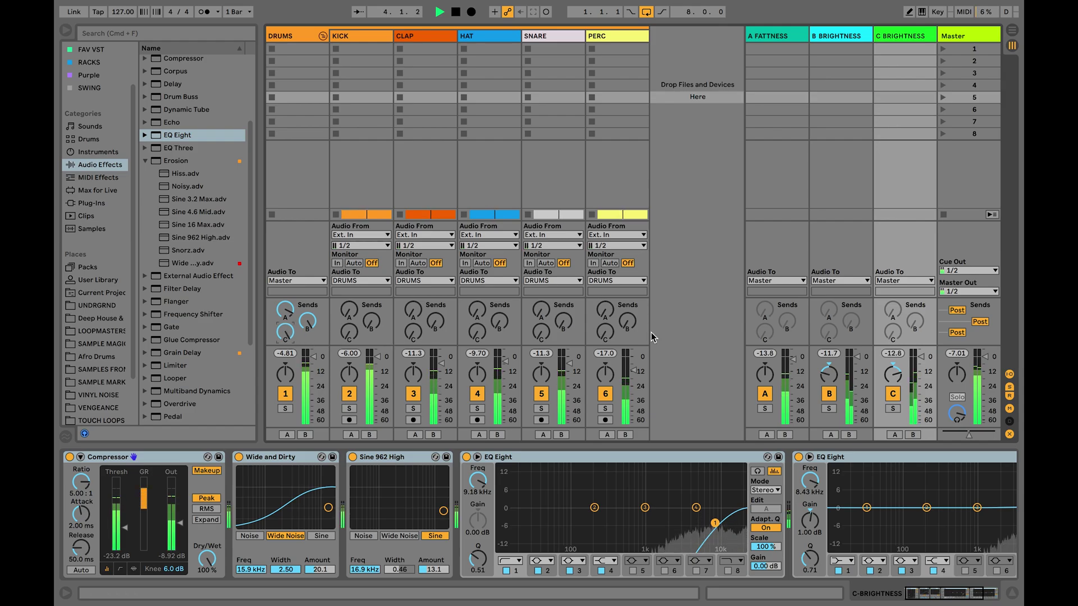
- Mute the B and C BRIGHTNESS returns during playback and reactivate both to compare the drums with and without them
click(829, 394)
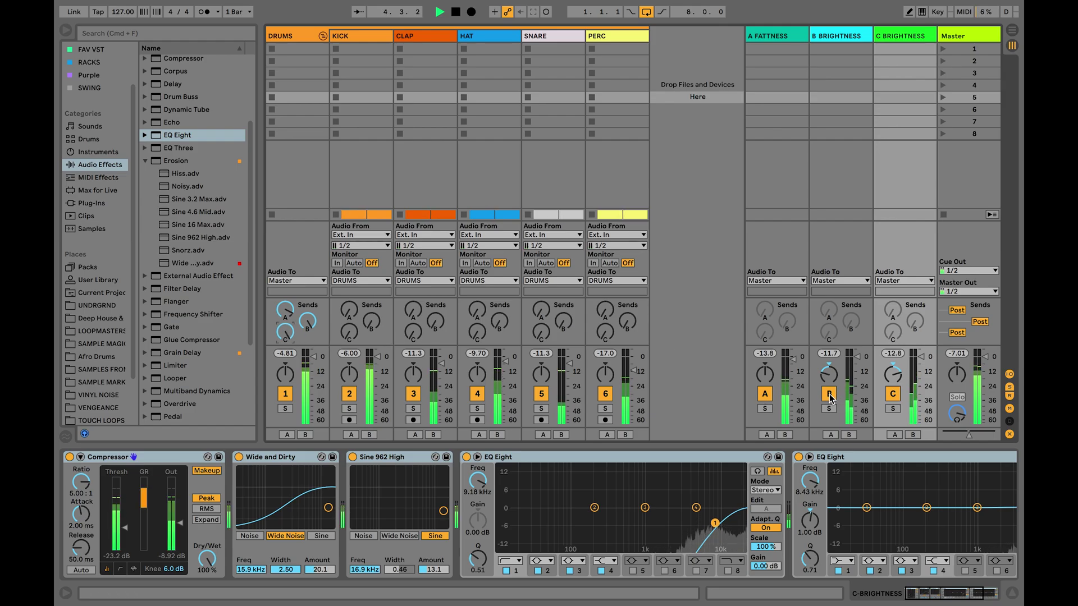
click(896, 394)
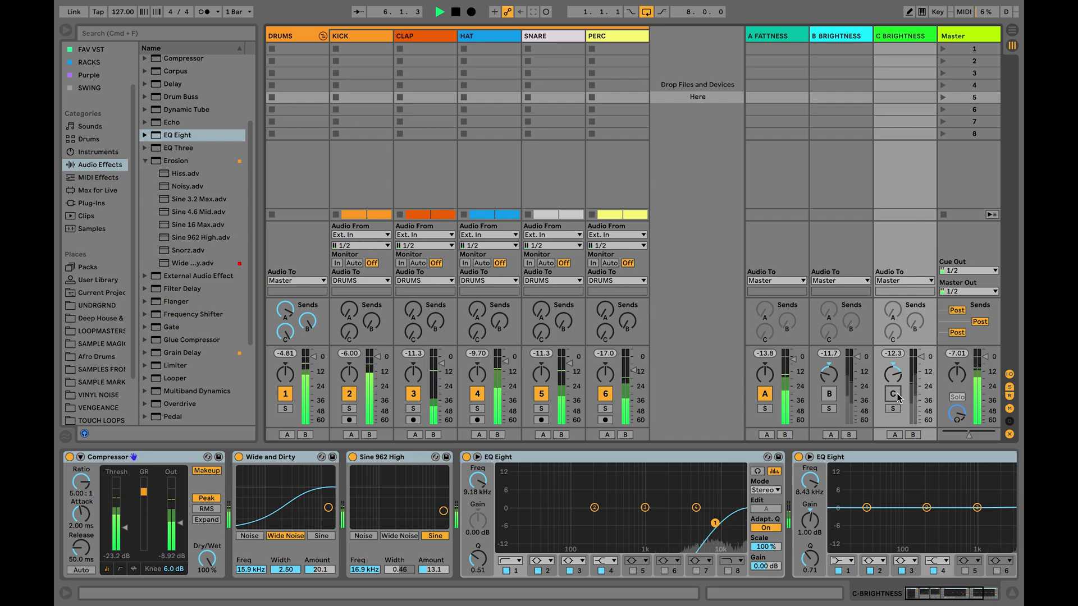
click(893, 394)
click(830, 394)
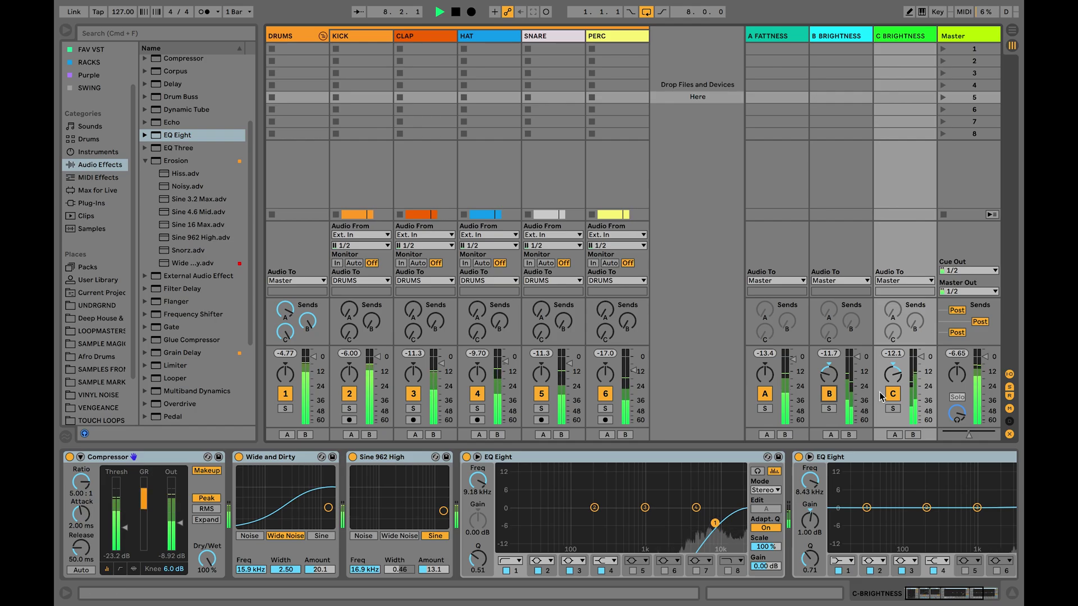
- Set the volume of returns B BRIGHTNESS and C BRIGHTNESS to -4 dB in Arrangement View, and resume playback in Session View
key(Tab)
key(space)
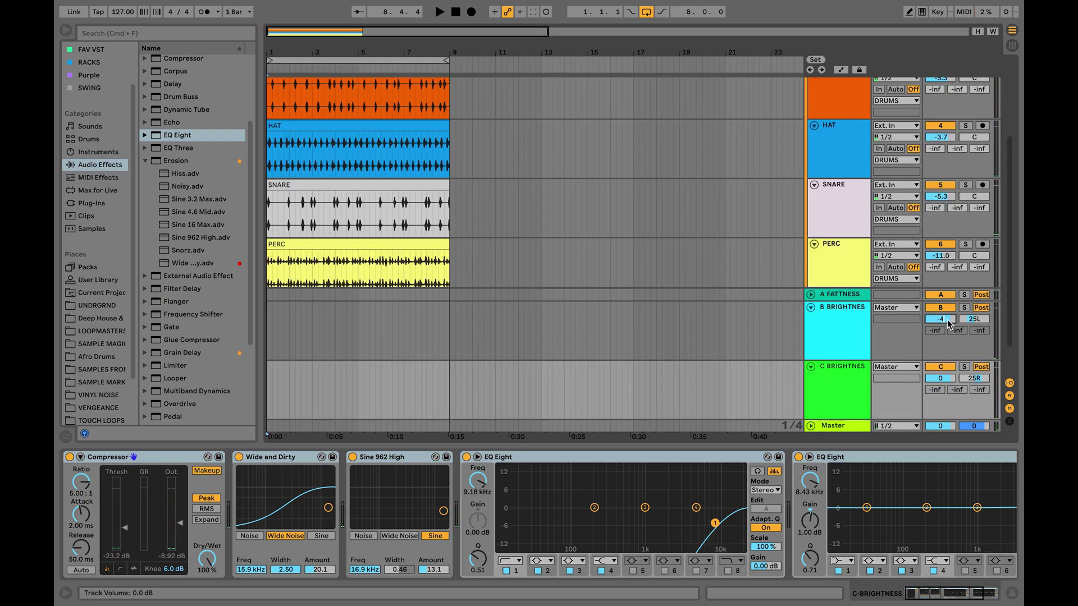
click(945, 379)
key(Return)
key(Tab)
key(space)
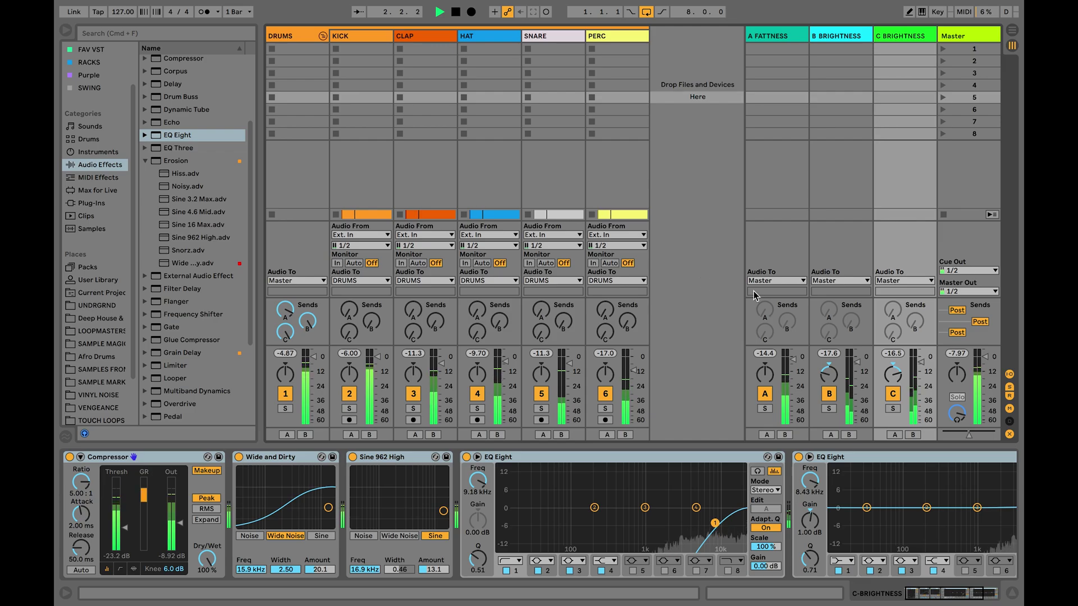
- Compare the loop with both BRIGHTNESS returns off and on twice during playback, leaving both active
click(828, 394)
click(893, 394)
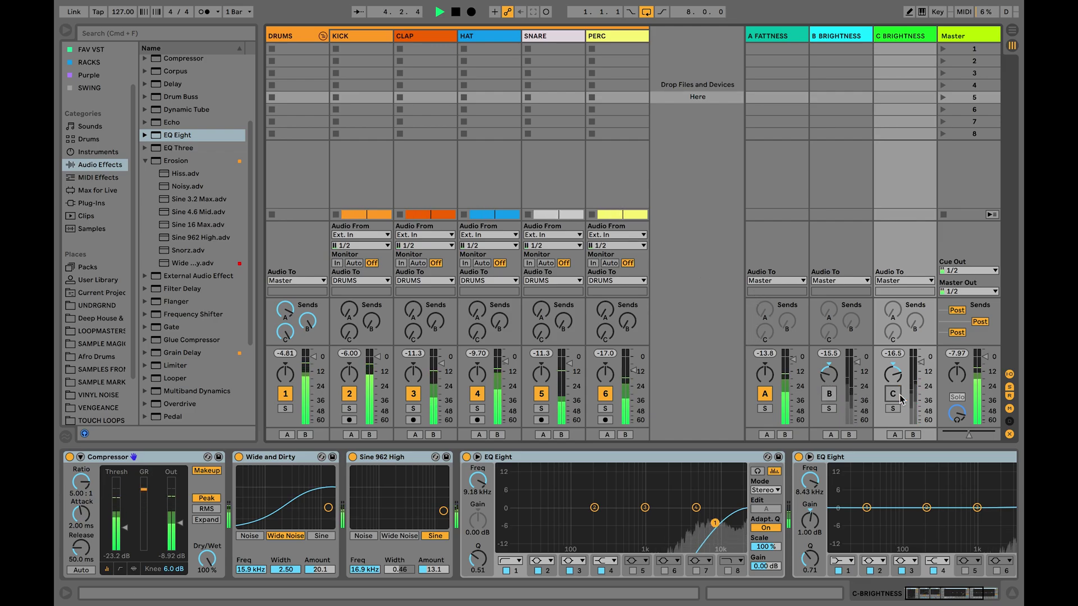
click(830, 395)
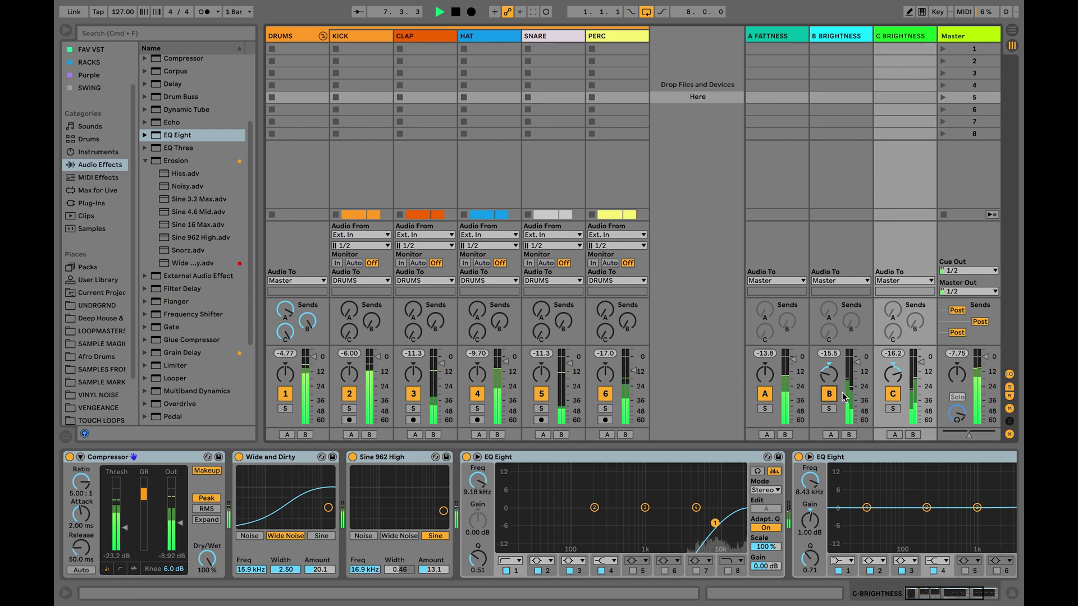
click(829, 395)
click(890, 396)
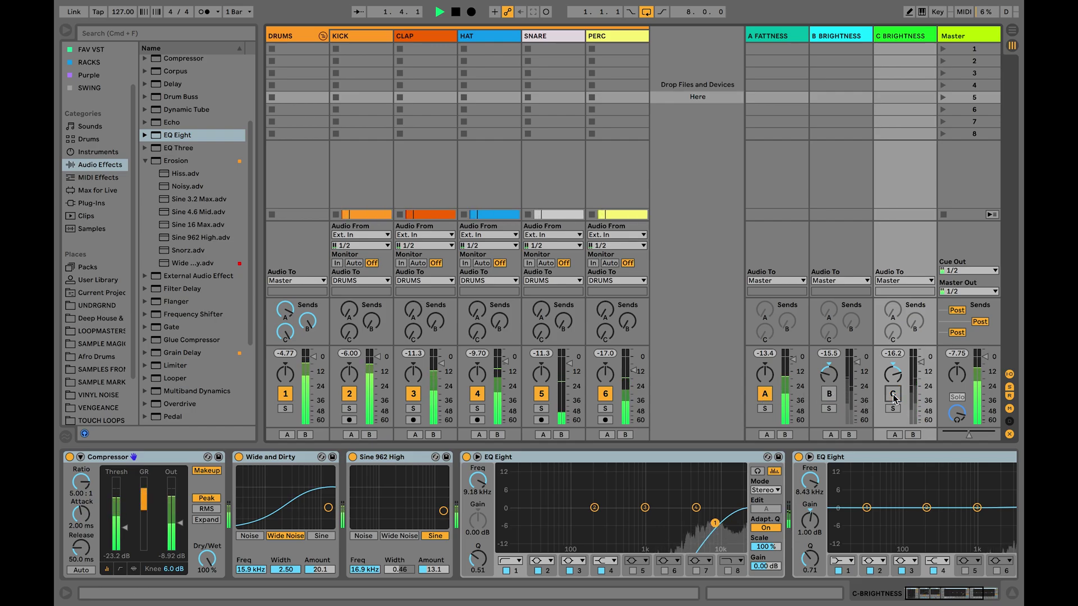
click(892, 395)
click(830, 395)
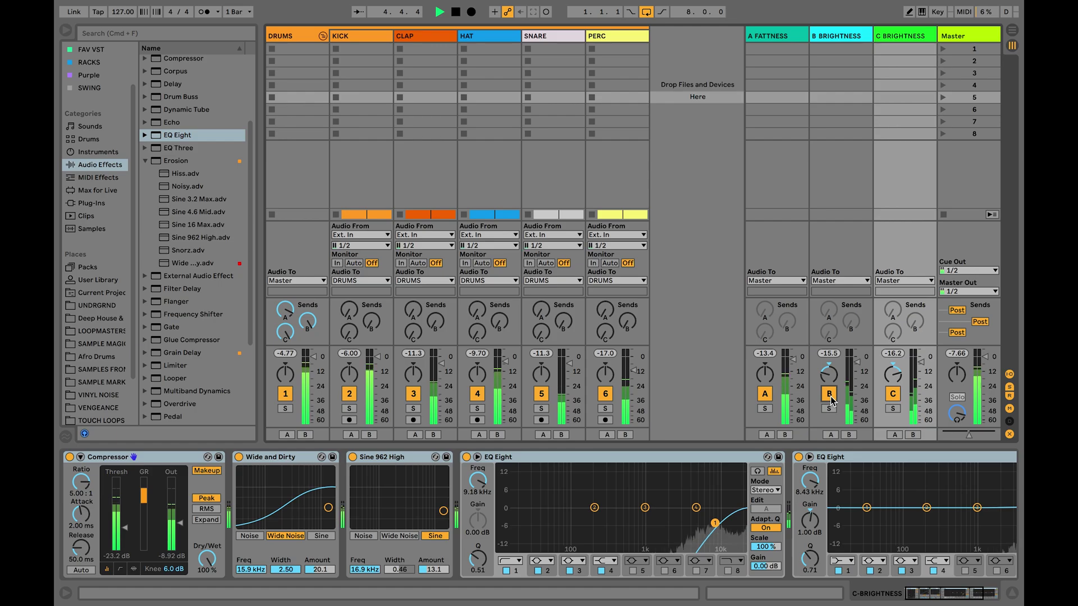
- Stop playback and fold the DRUMS group and the two BRIGHTNESS returns in Arrangement View
key(Tab)
key(space)
scroll(667, 227, down, 2)
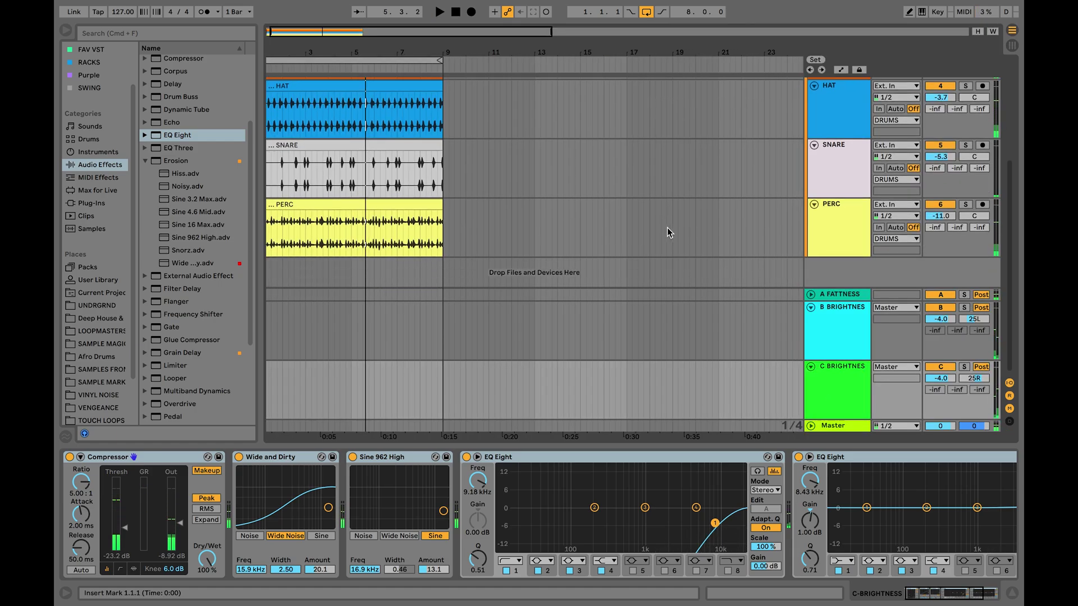
key(super+g)
click(811, 84)
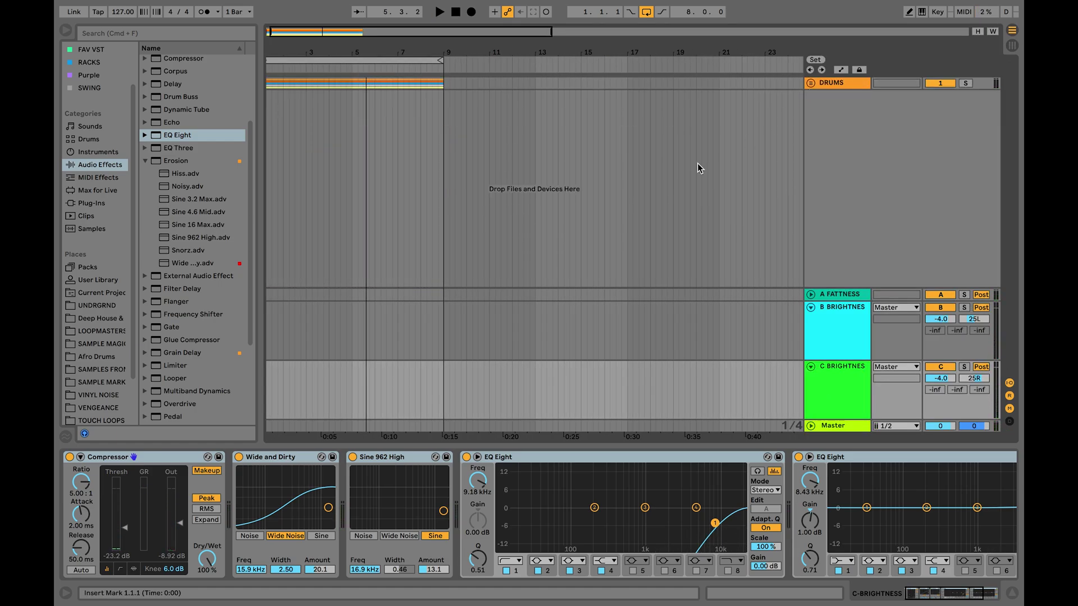
click(811, 307)
click(811, 367)
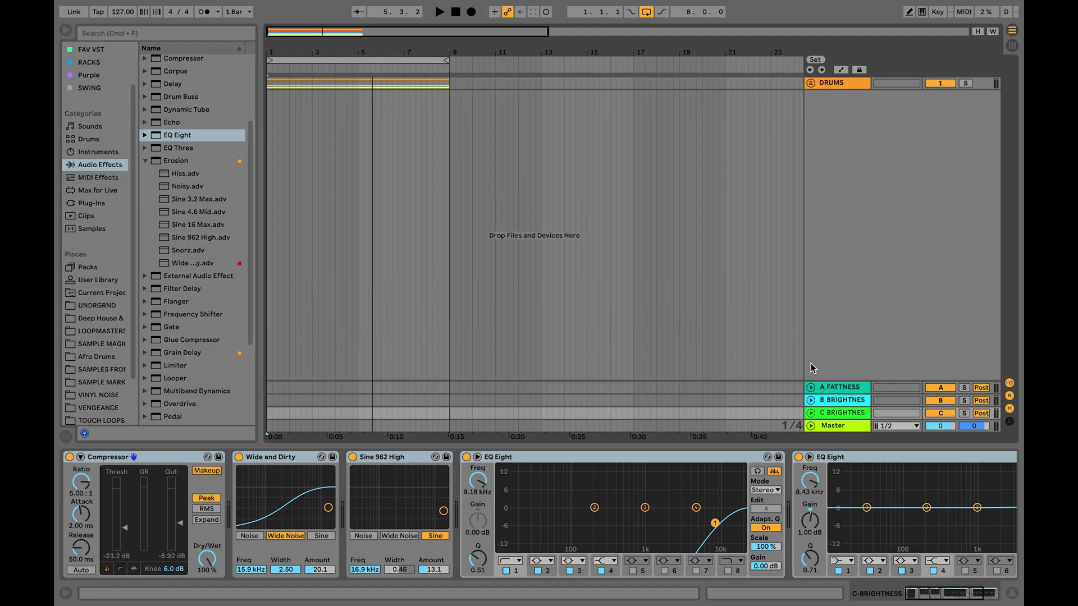
- Deactivate returns A, B and C and play the drum loop from the start without them
click(457, 14)
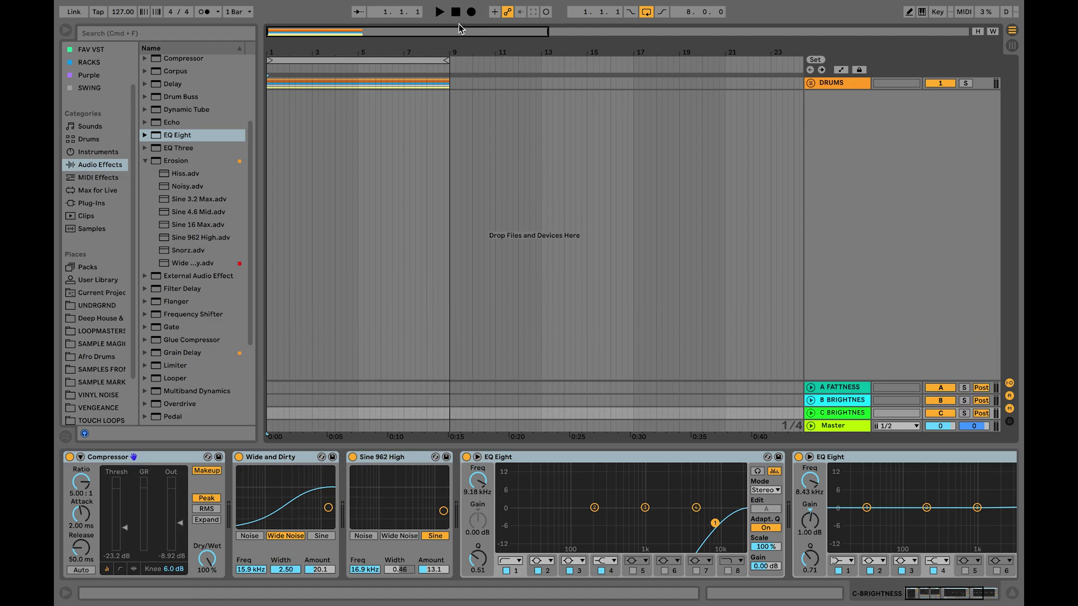
click(944, 388)
click(943, 400)
click(943, 414)
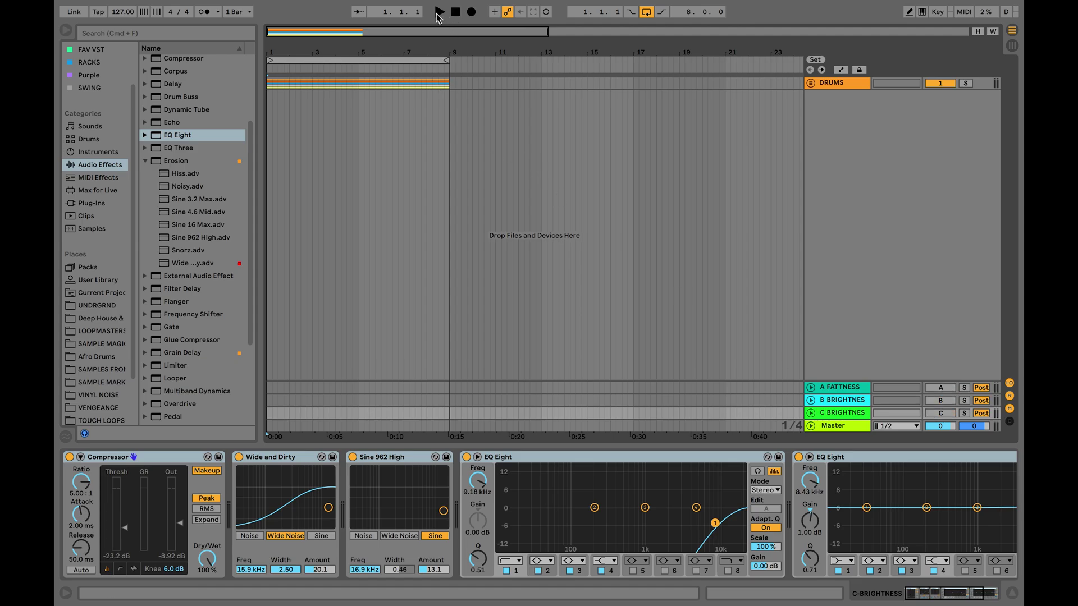
click(437, 14)
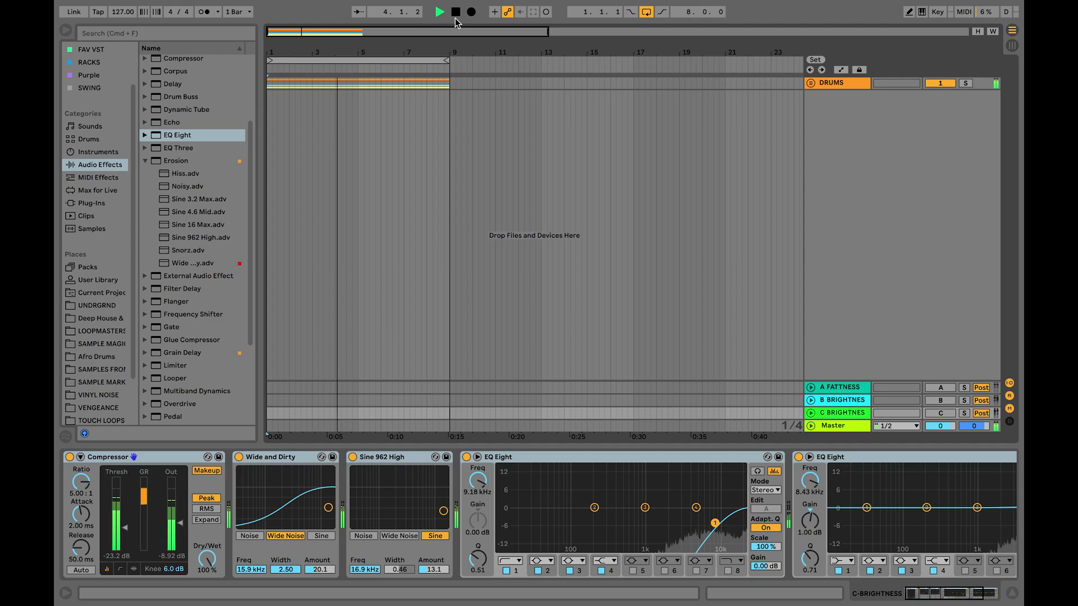
key(space)
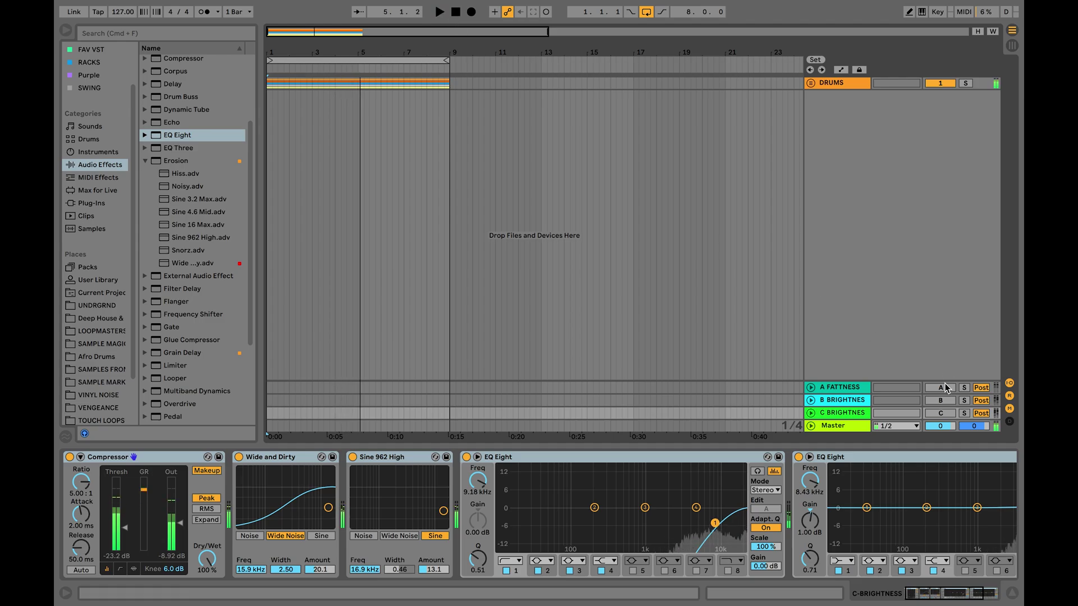
- Reactivate returns A, B and C and play the processed drum loop from the start
click(941, 388)
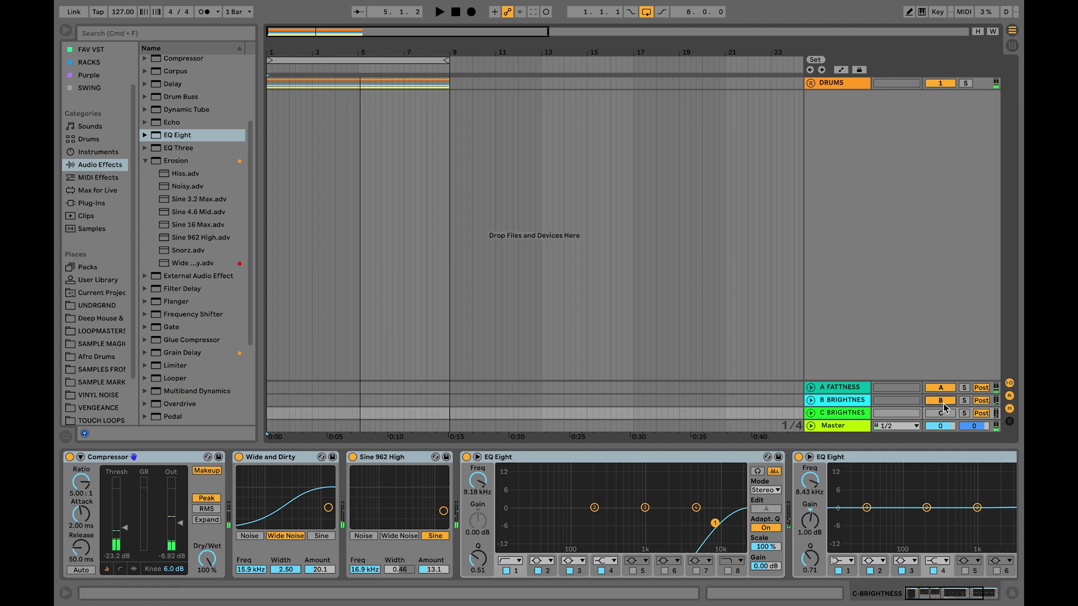
click(941, 413)
click(456, 12)
click(440, 13)
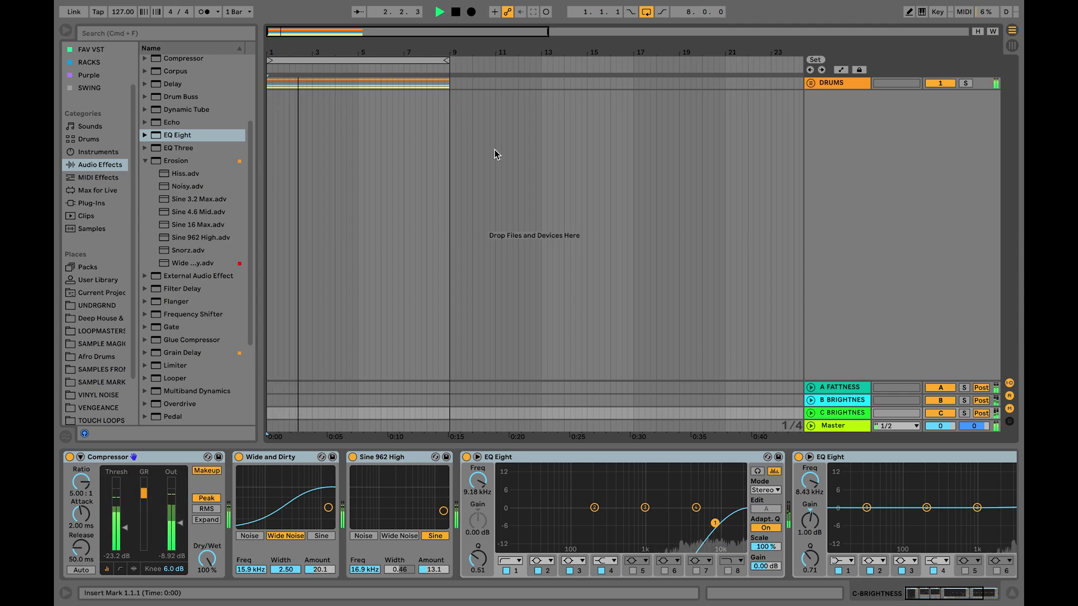
- Switch all three returns off and back on in Session View during playback to compare the Master level and sound
key(Tab)
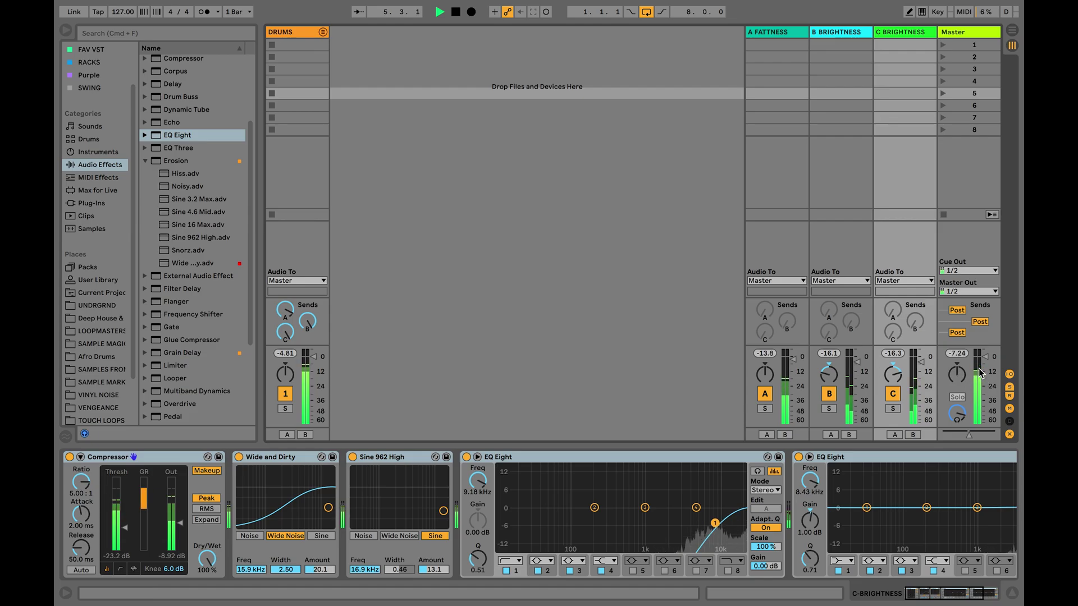
click(893, 393)
click(828, 393)
click(764, 393)
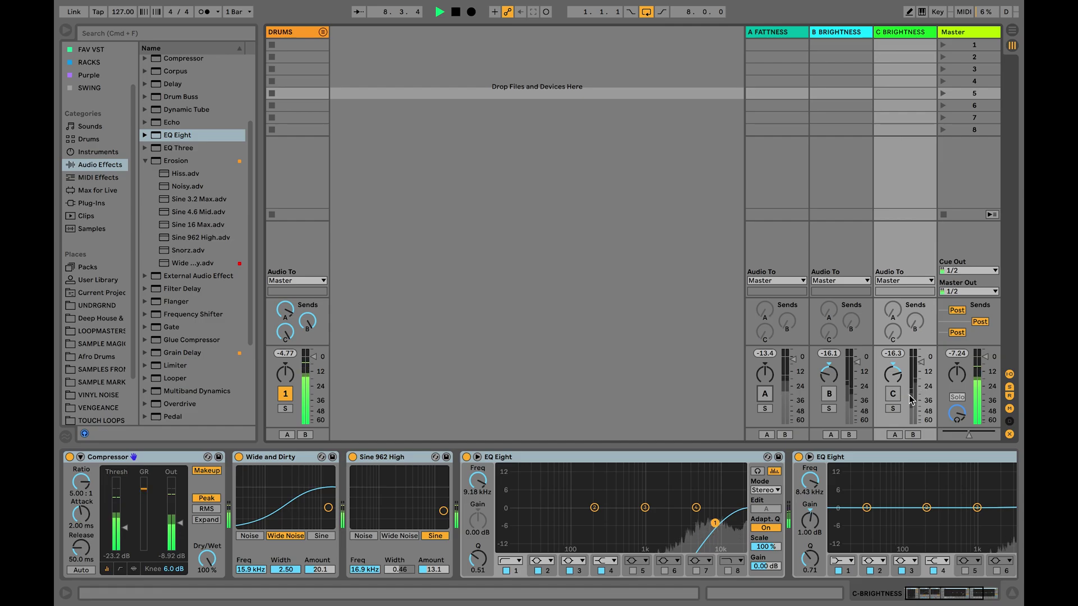
click(892, 394)
click(829, 393)
click(766, 395)
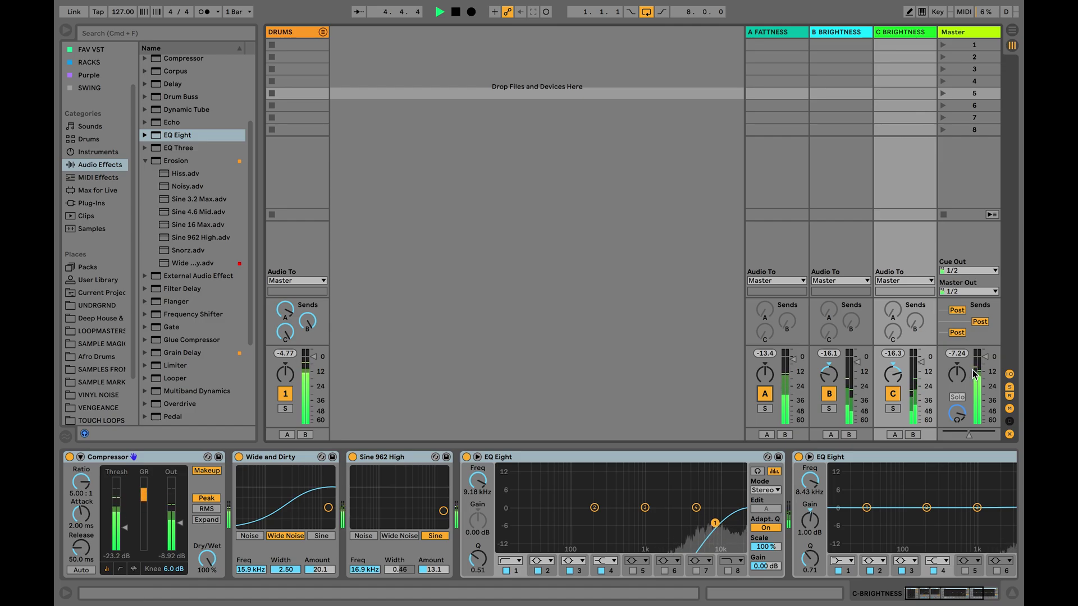
- Stop playback and zoom the Arrangement View timeline in on the eight-bar drum loop
key(Tab)
key(space)
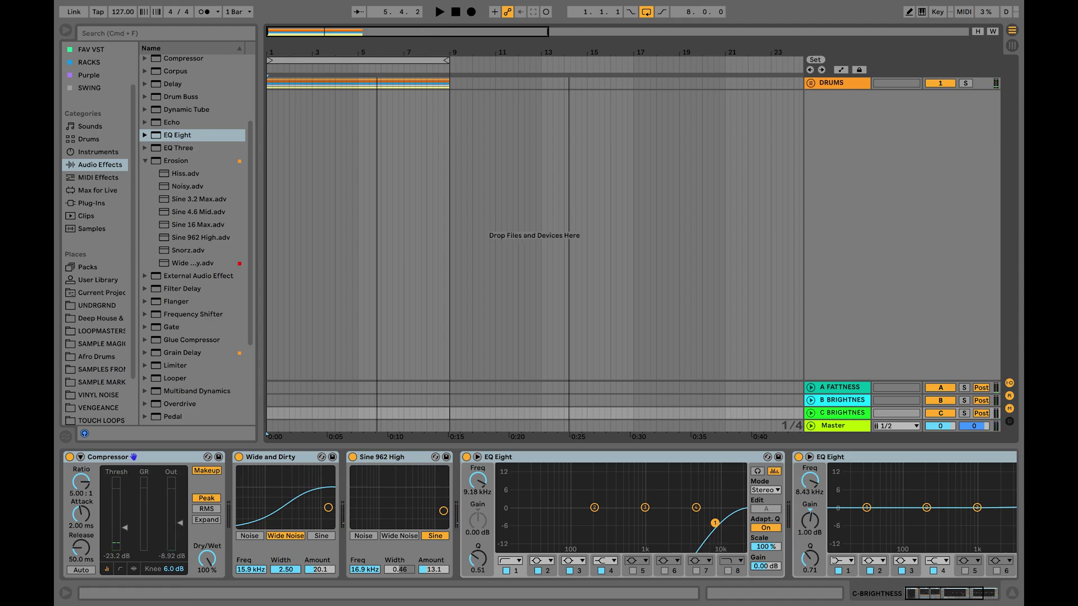
key(minus)
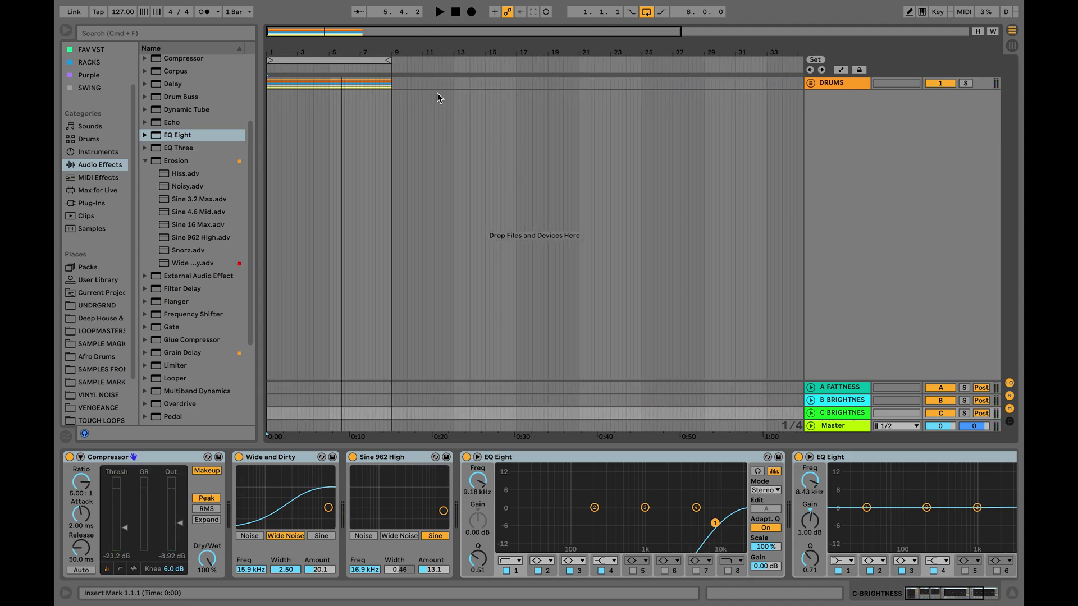
key(plus)
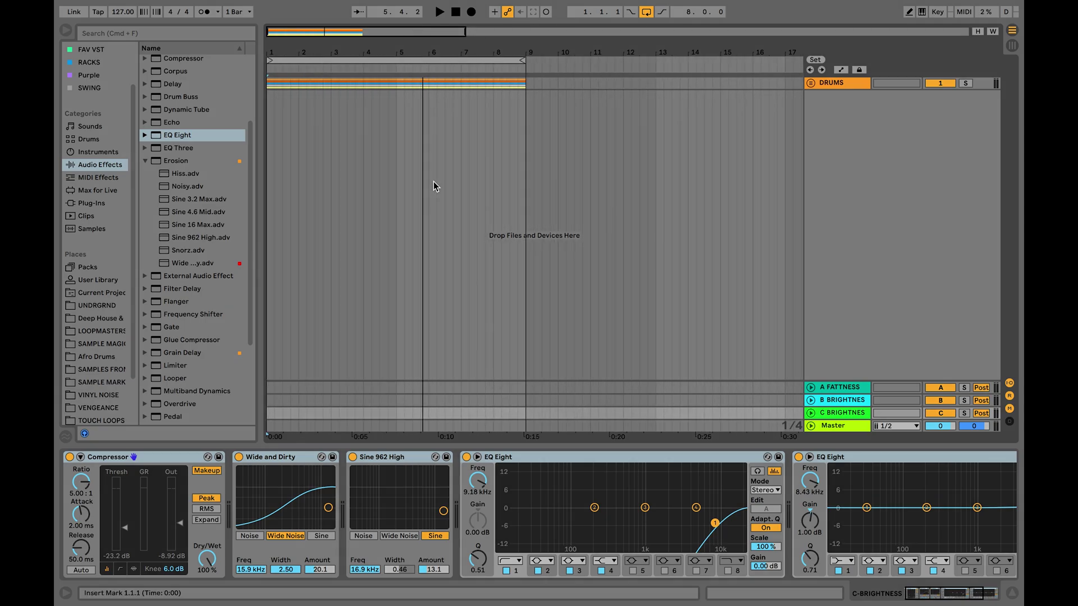